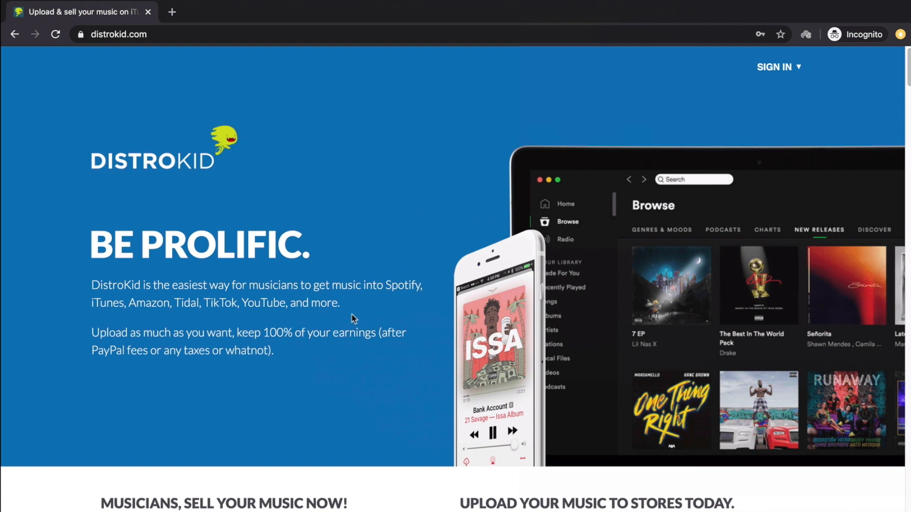
Step: Review the DistroKid home page's sign-up section and its list of distribution features and pricing
scroll(353, 317, "down", 2)
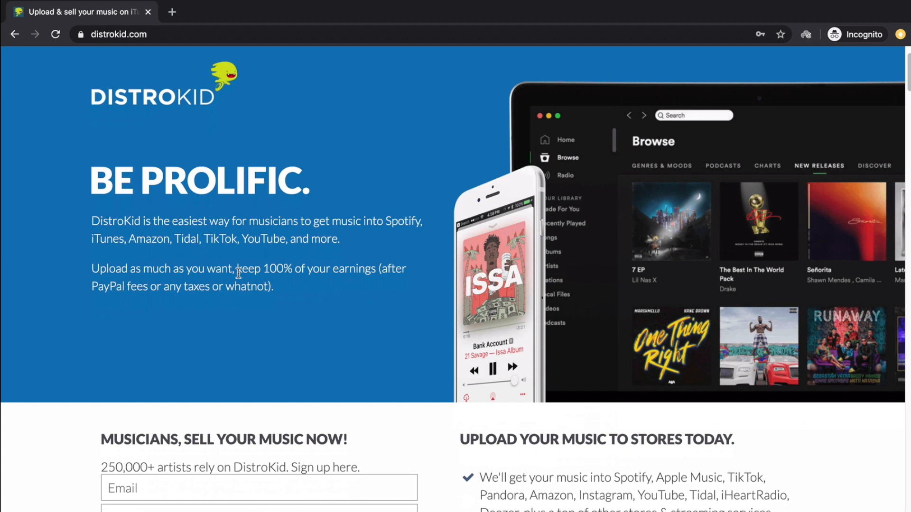
scroll(341, 335, "down", 7)
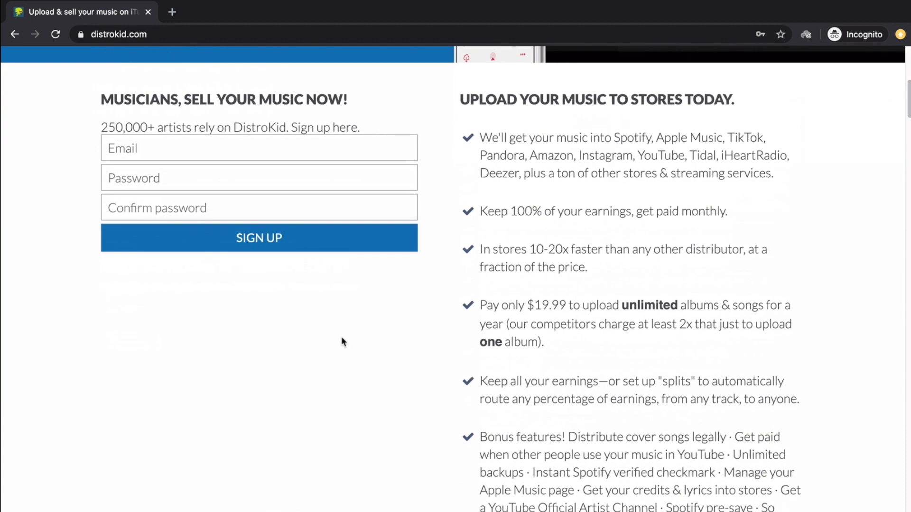
scroll(341, 338, "down", 1)
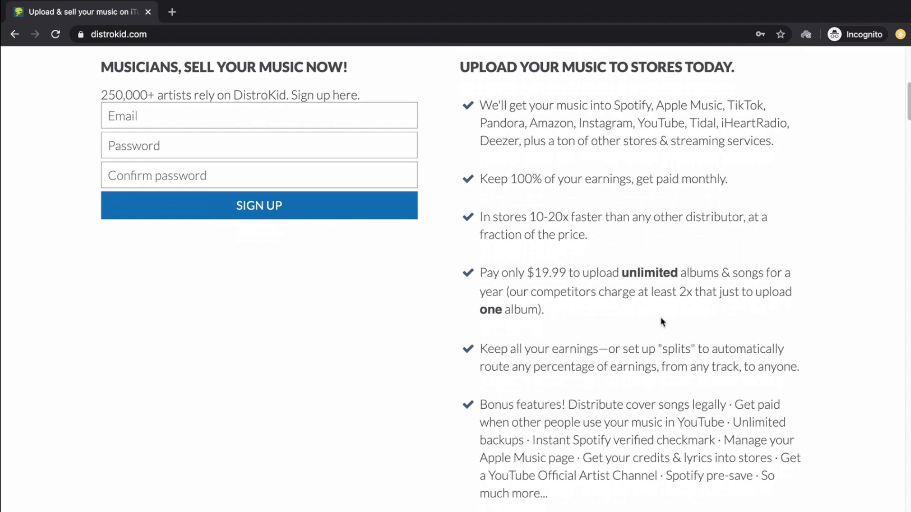
scroll(585, 364, "down", 2)
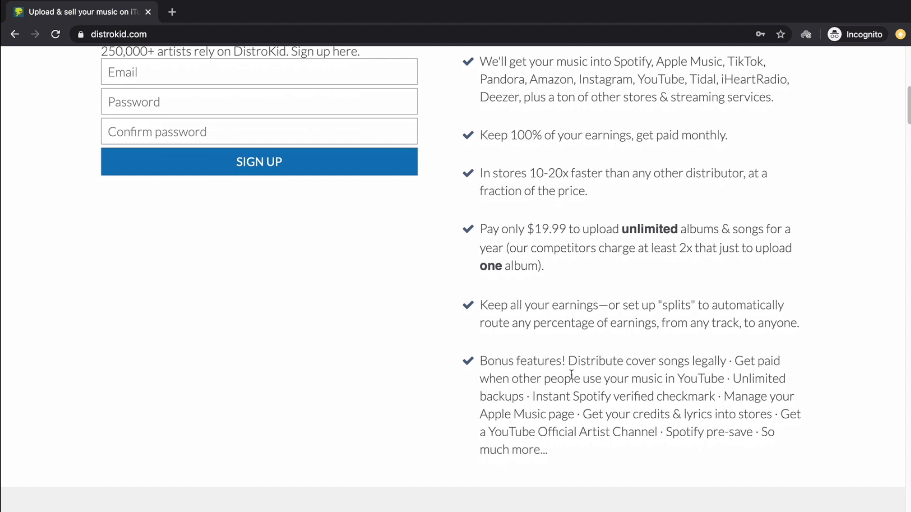
scroll(572, 375, "down", 2)
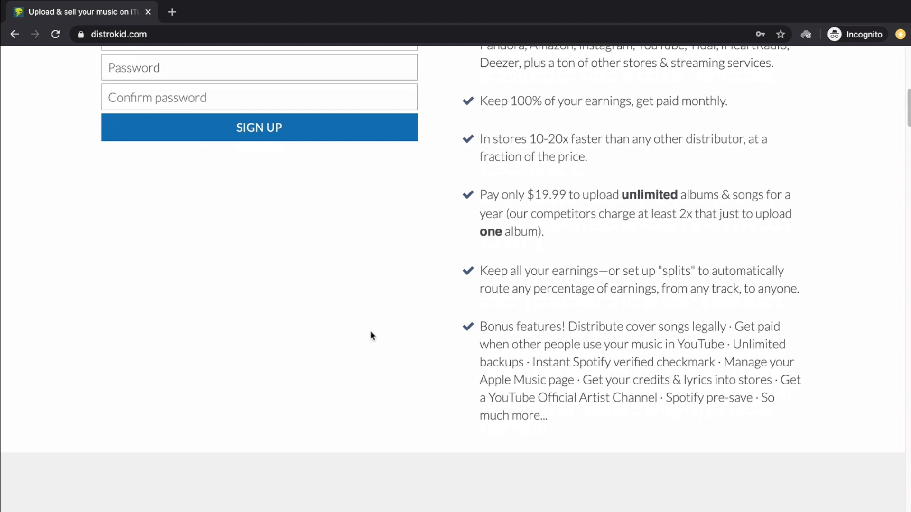
scroll(366, 348, "down", 10)
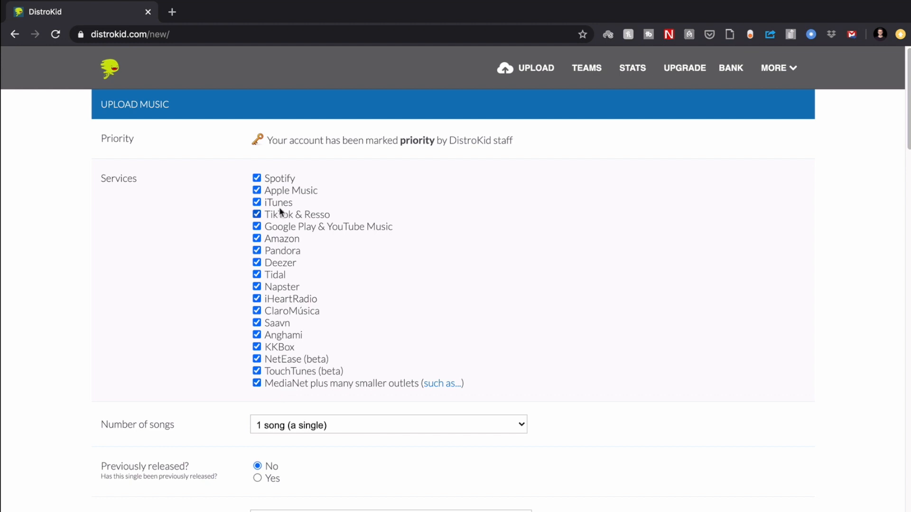
Step: Examine the upload form's service list and the options for the number of songs, keeping the single
scroll(484, 348, "down", 3)
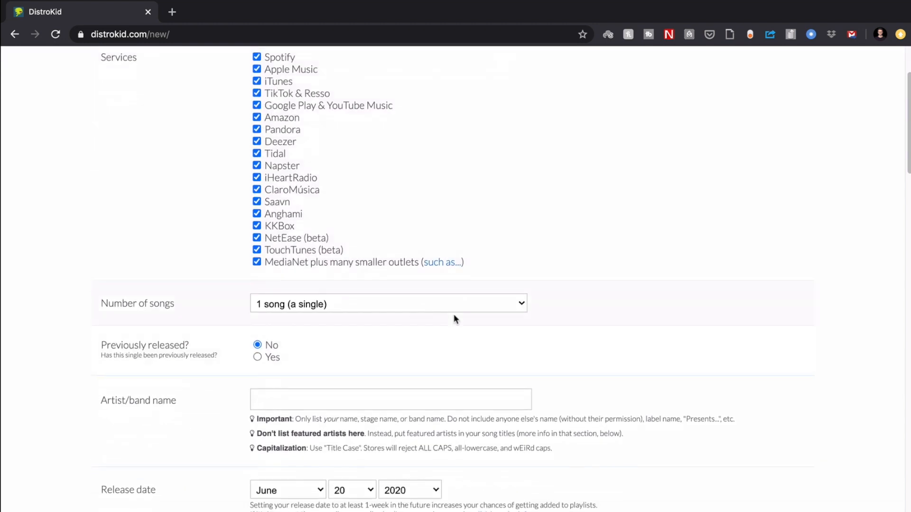
left_click(455, 305)
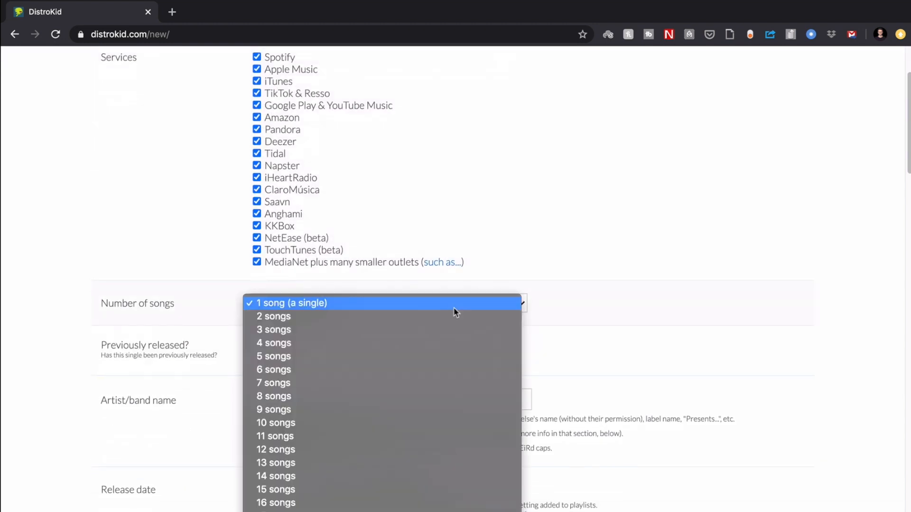
scroll(454, 312, "down", 5)
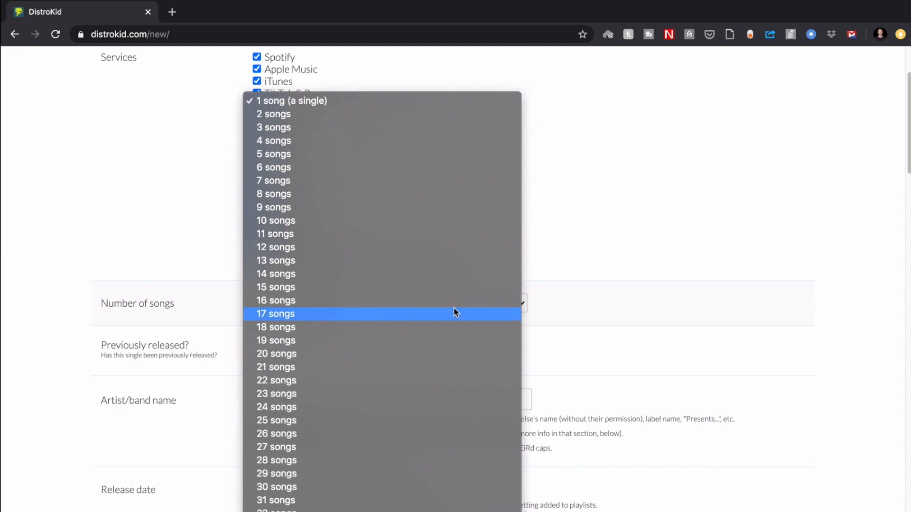
left_click(633, 198)
Step: Enter Rookes as the artist/band name for the single
scroll(626, 209, "down", 3)
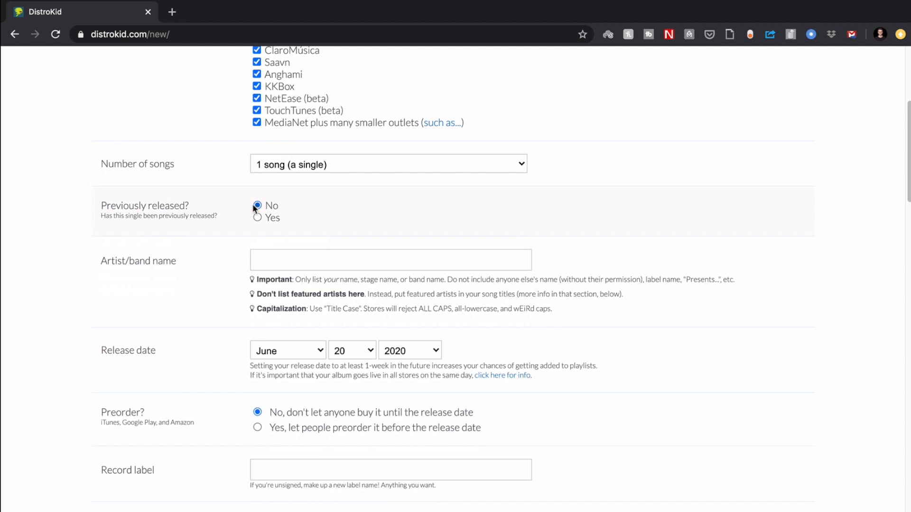
scroll(218, 275, "down", 1)
left_click(304, 208)
type("Rookes")
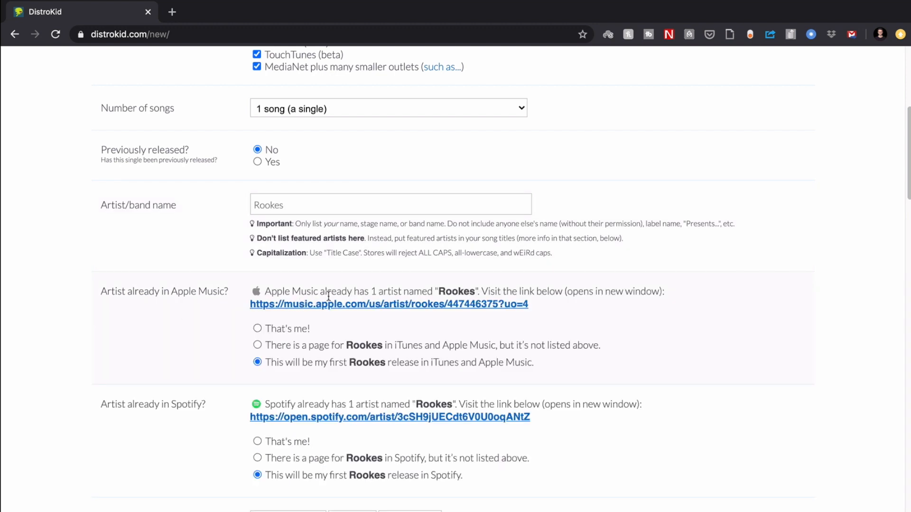
Step: Check the linked Apple Music page for Rookes, including its singles and EPs, and return to the upload form
scroll(130, 340, "down", 1)
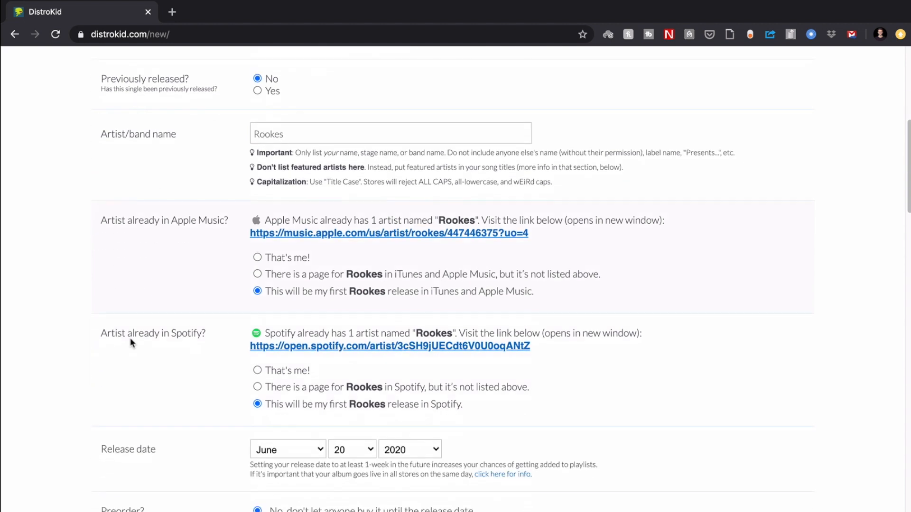
left_click(358, 235)
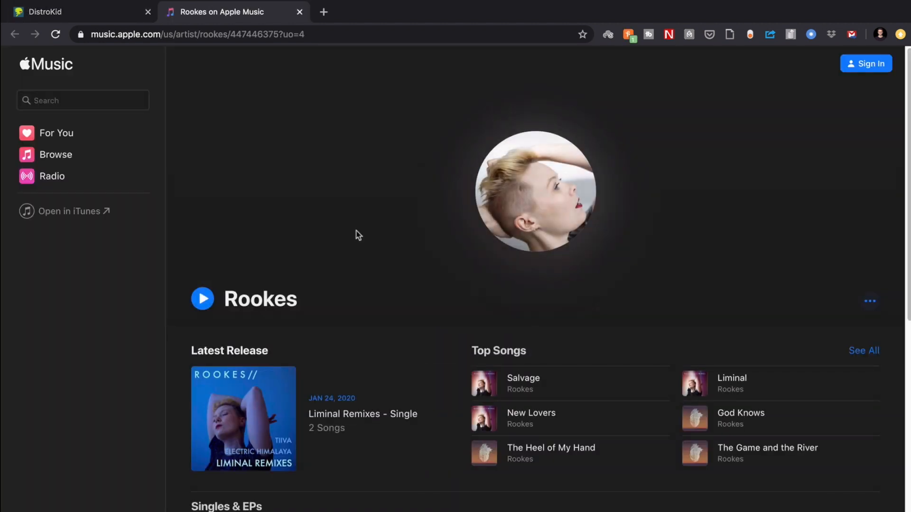
scroll(399, 317, "down", 7)
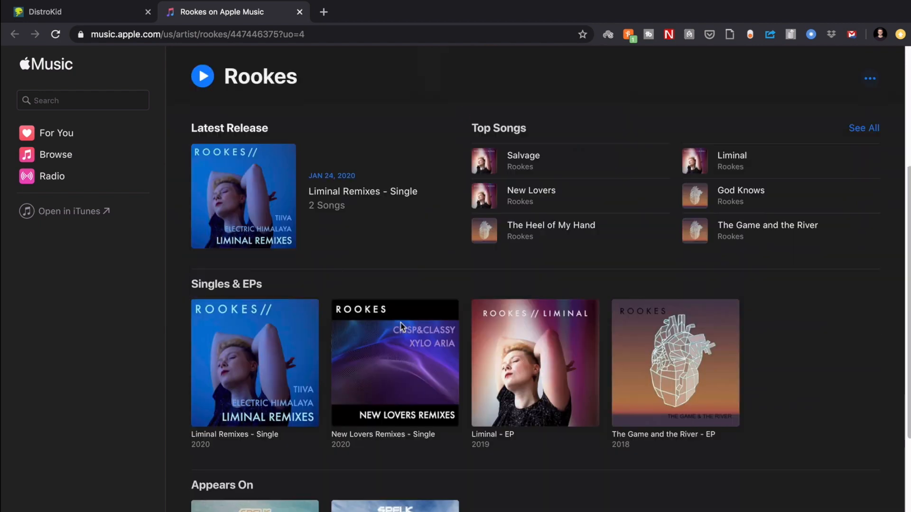
scroll(401, 326, "down", 3)
scroll(401, 327, "up", 10)
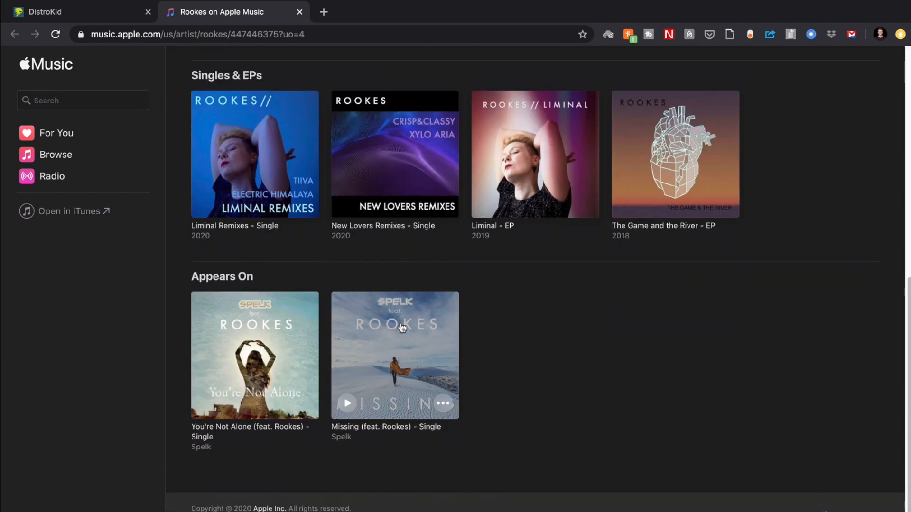
key("super+w")
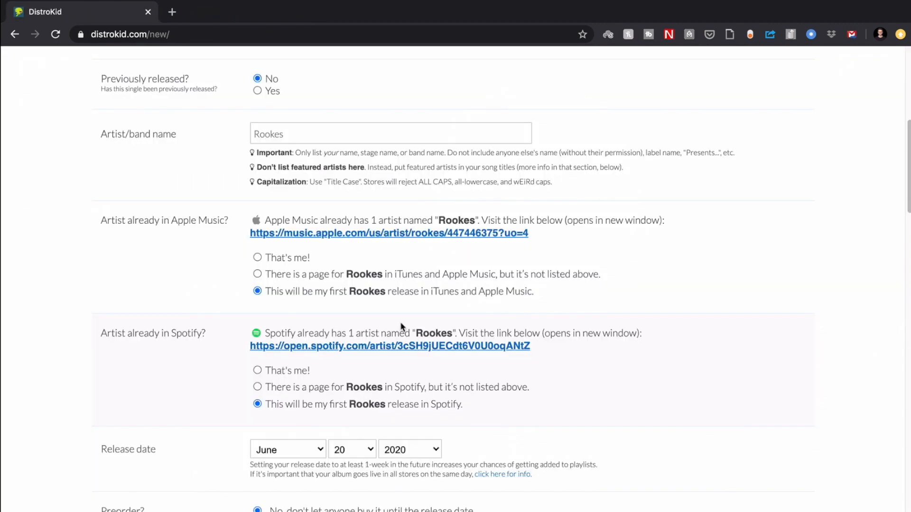
Step: Check the linked Spotify artist page for Rookes and return to the upload form
left_click(487, 349)
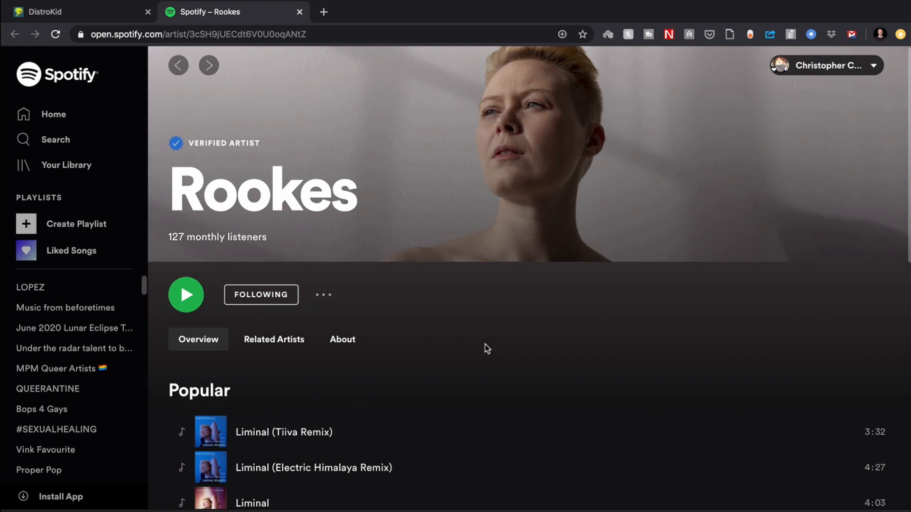
scroll(485, 345, "down", 10)
scroll(485, 344, "up", 10)
key("super+w")
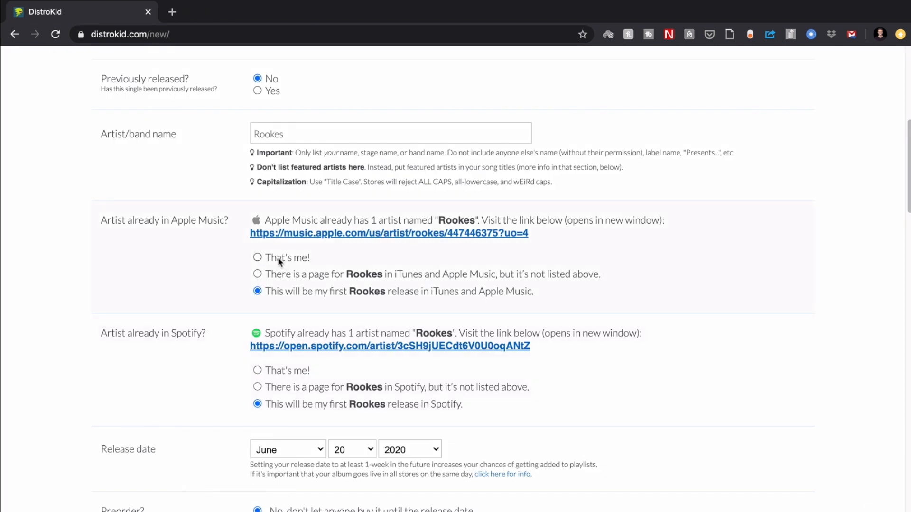
Step: Claim the existing Rookes artist pages in both Apple Music and Spotify with "That's me!"
left_click(255, 257)
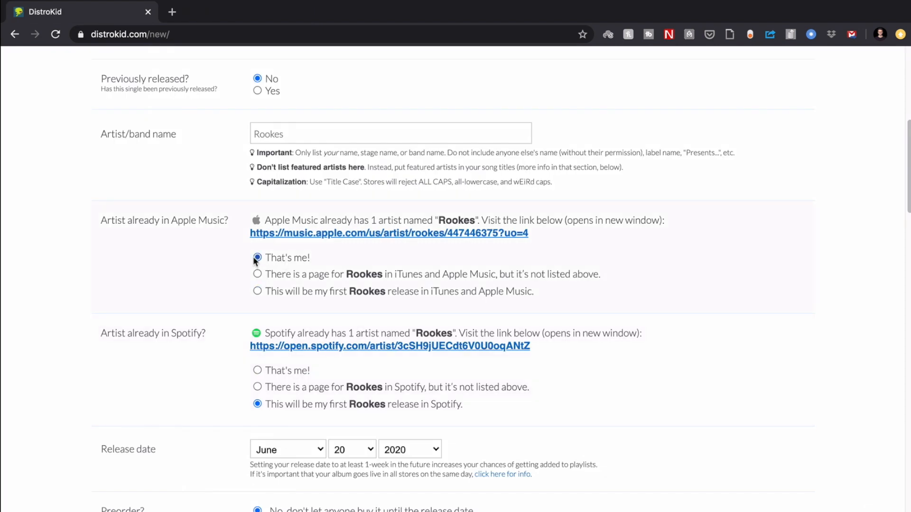
left_click(257, 370)
scroll(170, 407, "down", 3)
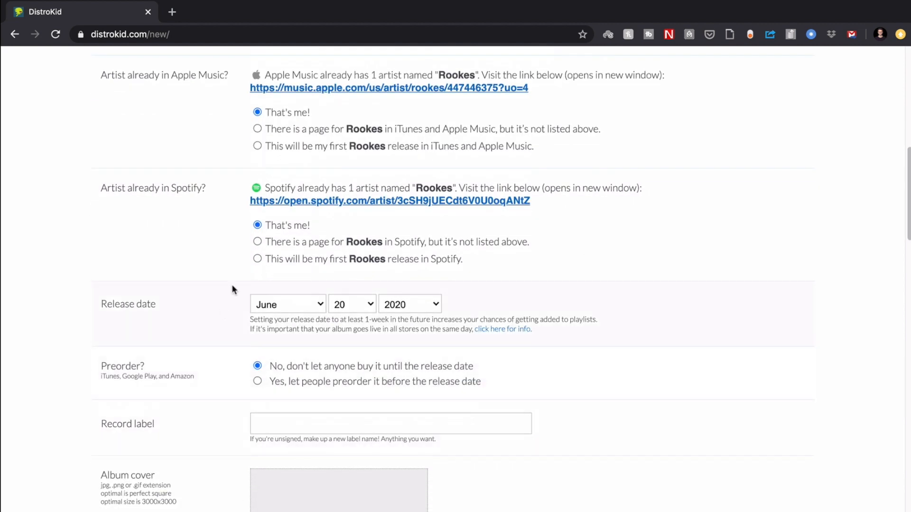
scroll(225, 320, "down", 2)
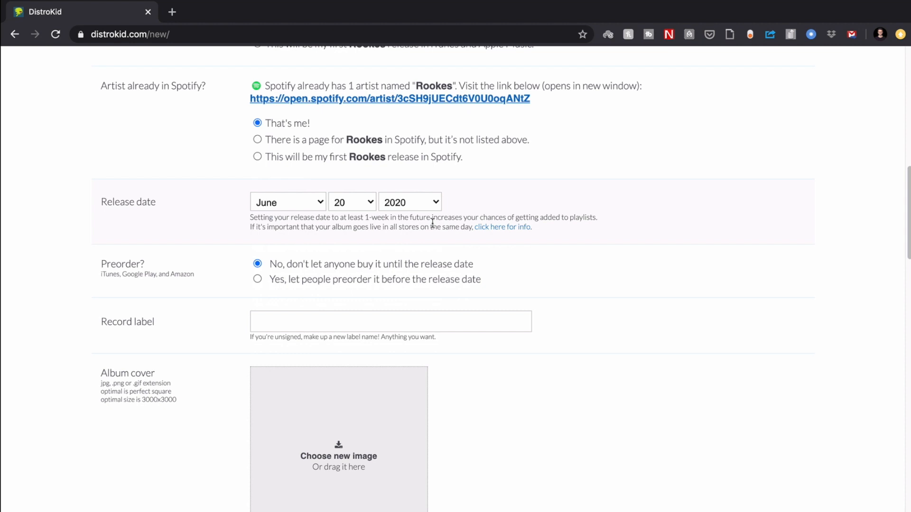
Step: Open artists.spotify.com in a new tab, view the artist's upcoming music, and return to the DistroKid upload form
key("ctrl+t")
type("art")
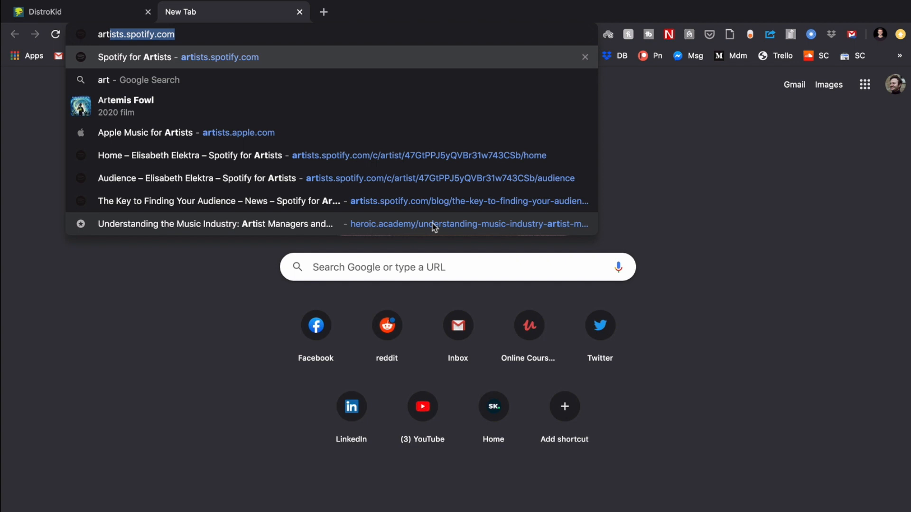
key("Return")
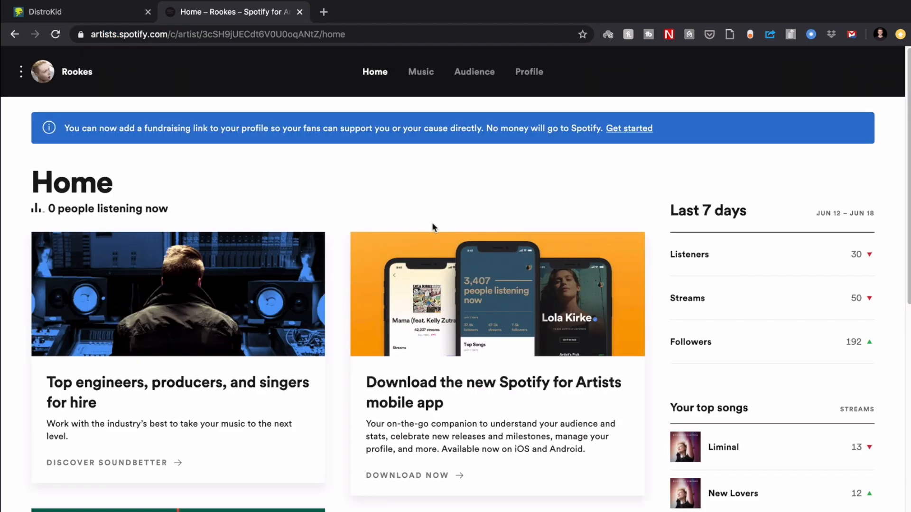
left_click(424, 79)
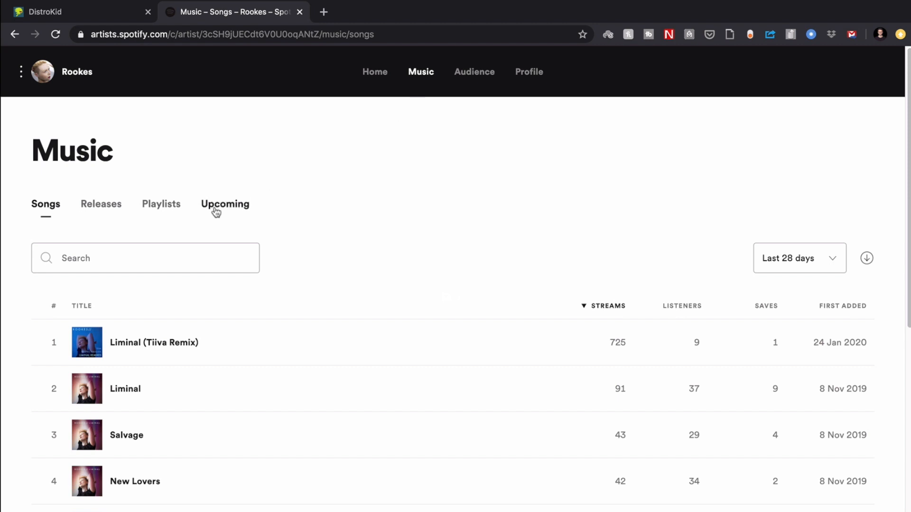
left_click(218, 210)
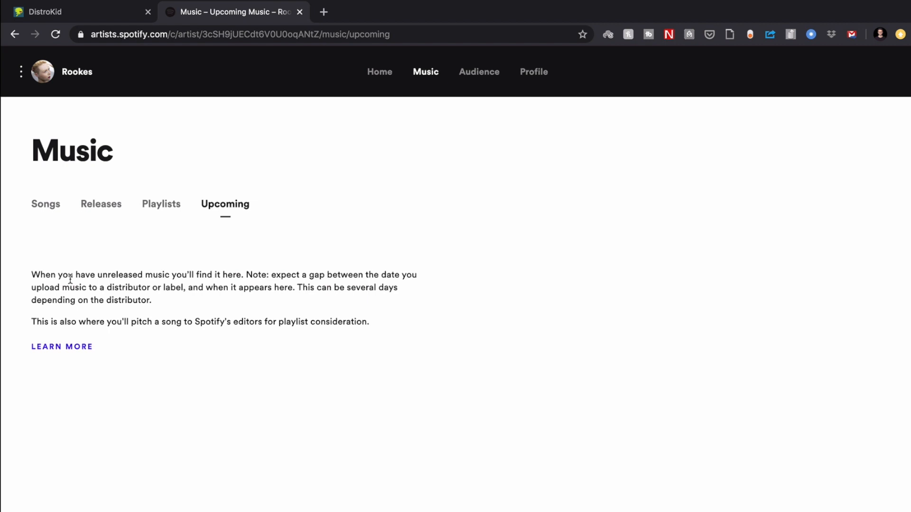
key("ctrl+shift+Tab")
Step: Try to let people preorder the single before its release date
scroll(67, 323, "down", 3)
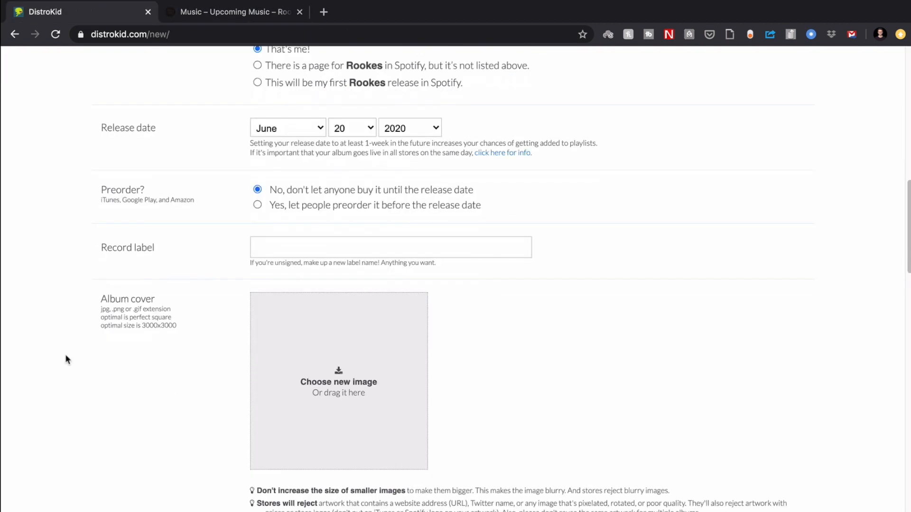
left_click(276, 248)
left_click(258, 204)
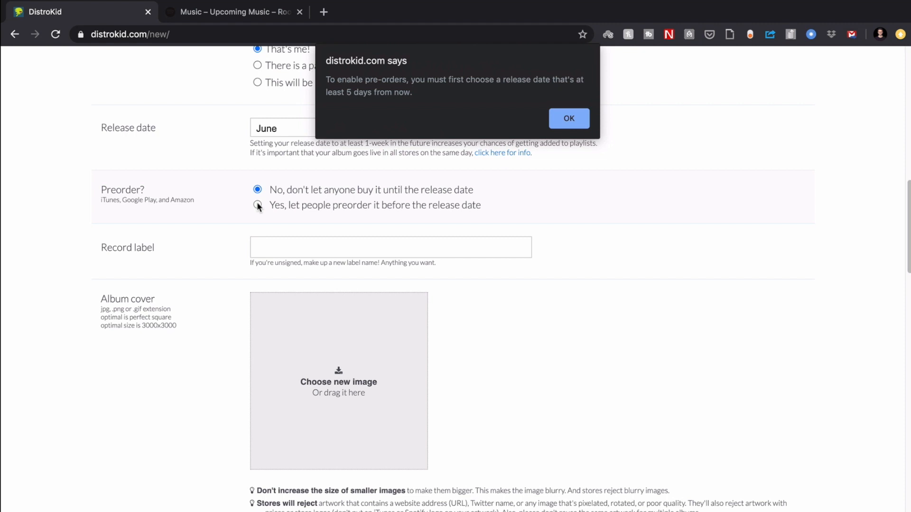
left_click(570, 119)
Step: Set the single's release date to July 15, 2020
left_click(287, 185)
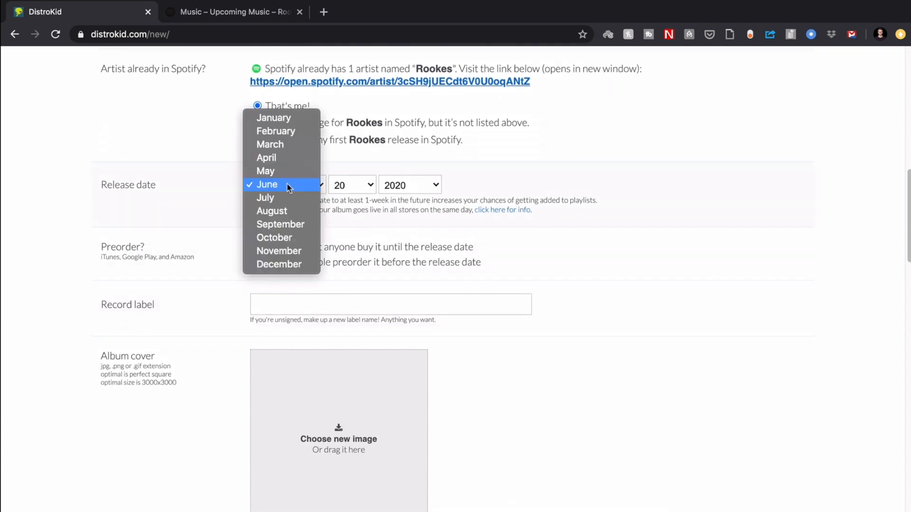
left_click(288, 186)
left_click(318, 187)
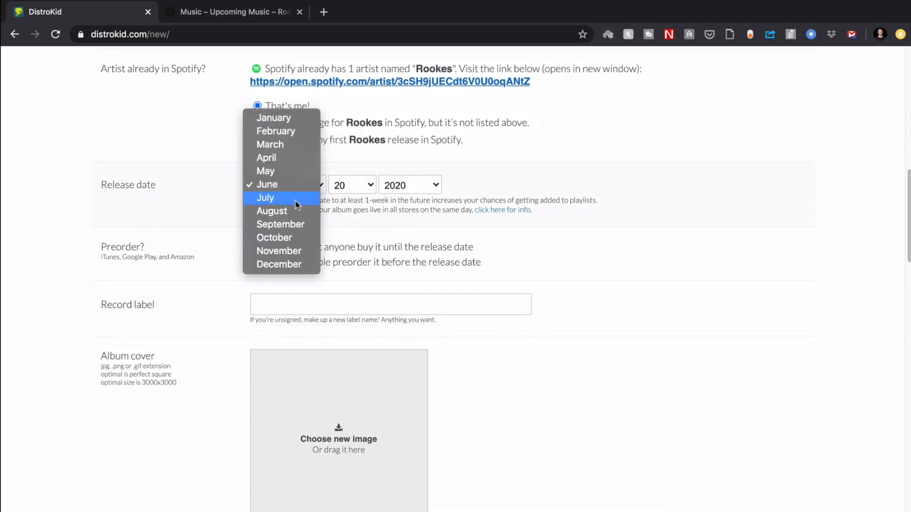
left_click(295, 199)
left_click(353, 185)
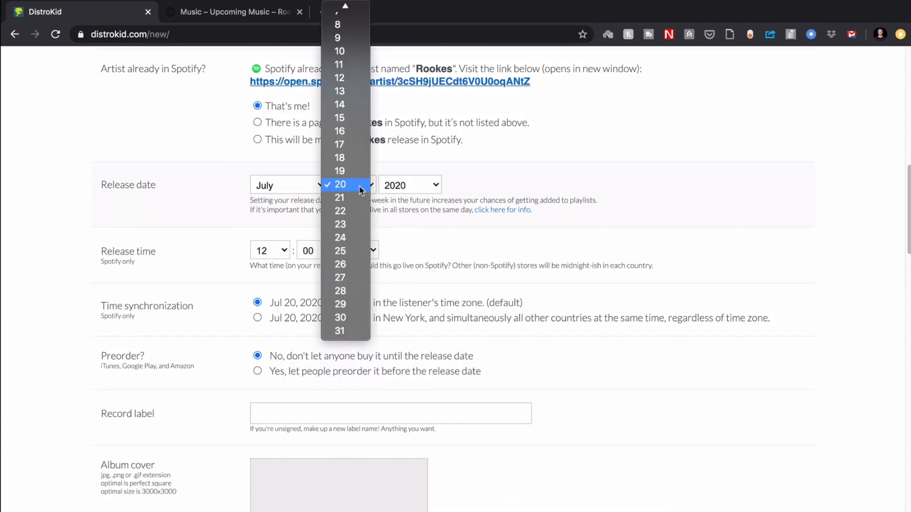
left_click(351, 121)
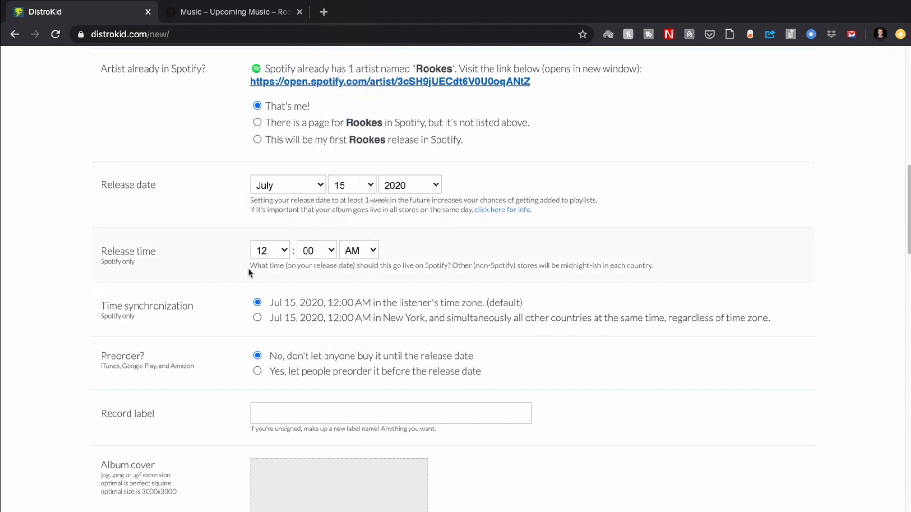
Step: Set the preorder option to let people preorder the single before the release date
scroll(248, 269, "down", 2)
scroll(249, 270, "down", 5)
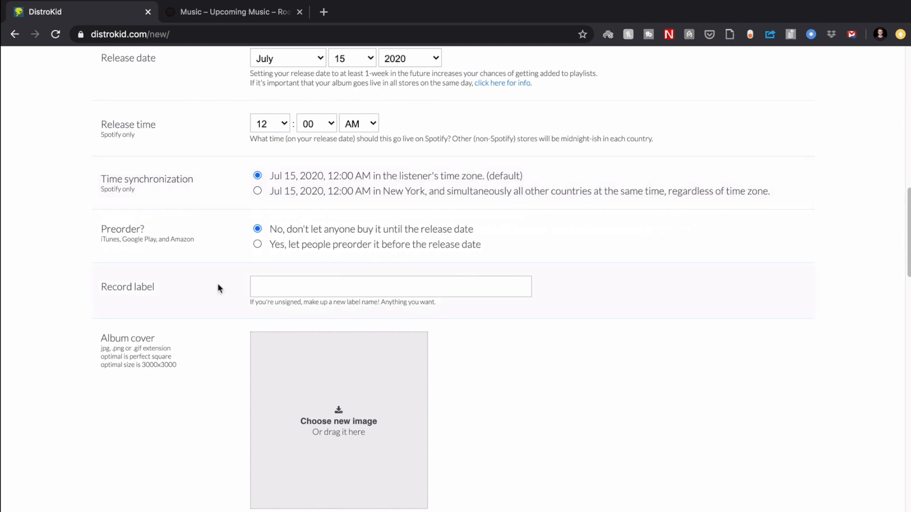
left_click(257, 244)
Step: Enter Unlock Your Sound as the record label
scroll(284, 230, "down", 5)
left_click(282, 239)
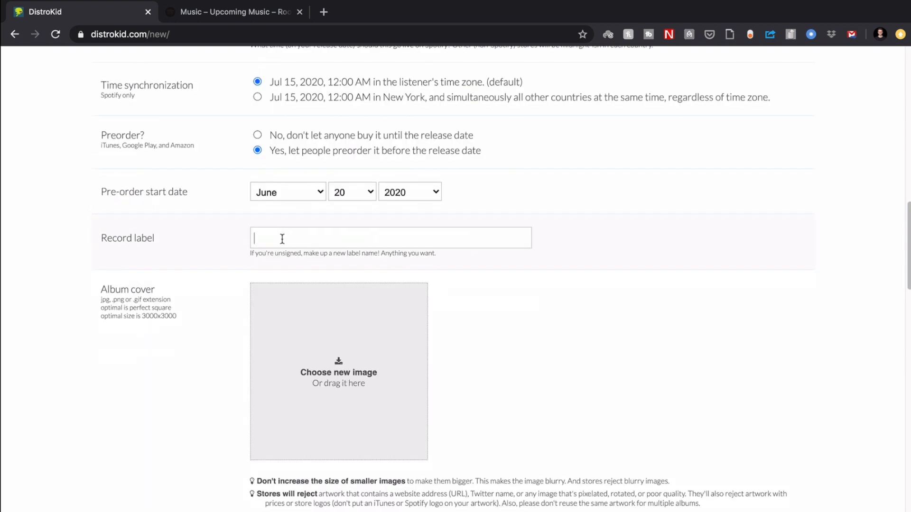
type("Unlock Your Sound")
Step: Examine the album cover's format, size and content requirements
scroll(506, 324, "down", 3)
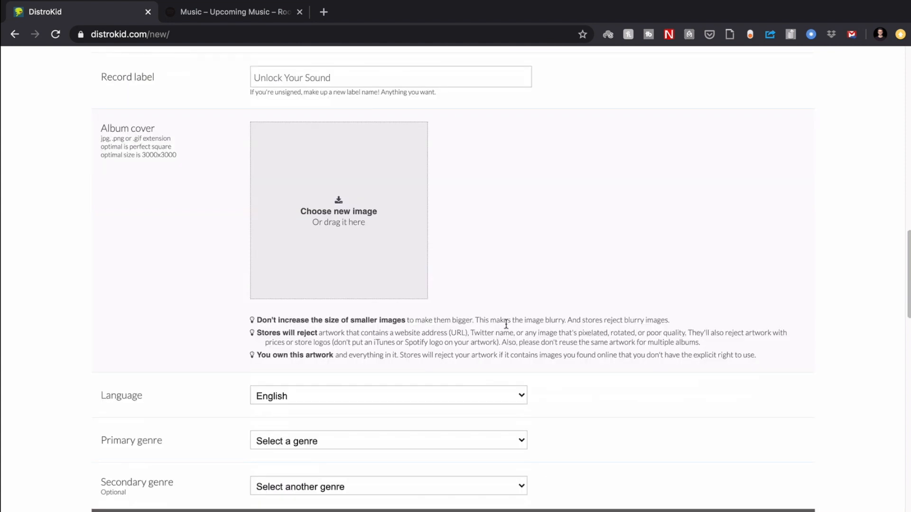
left_click_drag(141, 155, 174, 155)
left_click(193, 207)
scroll(193, 208, "down", 1)
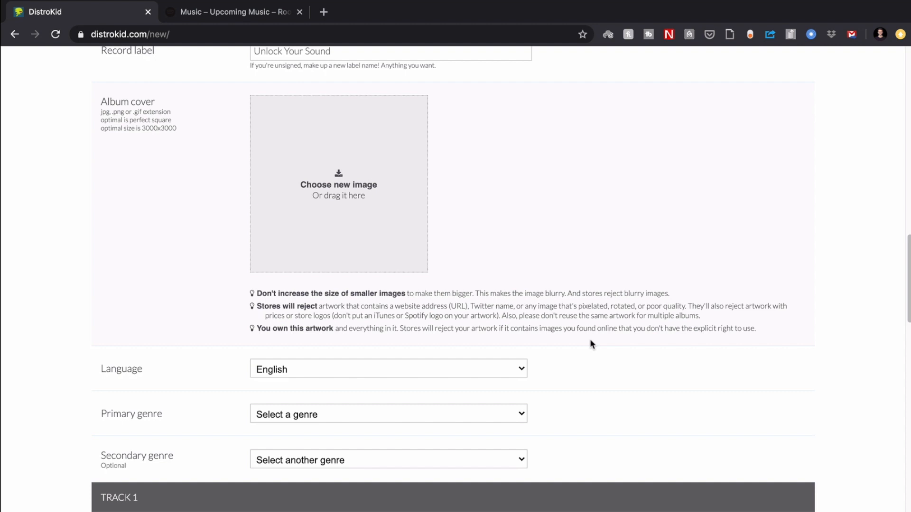
Step: Set the single's primary genre to Pop and its secondary genre to Singer/Songwriter
scroll(590, 341, "down", 3)
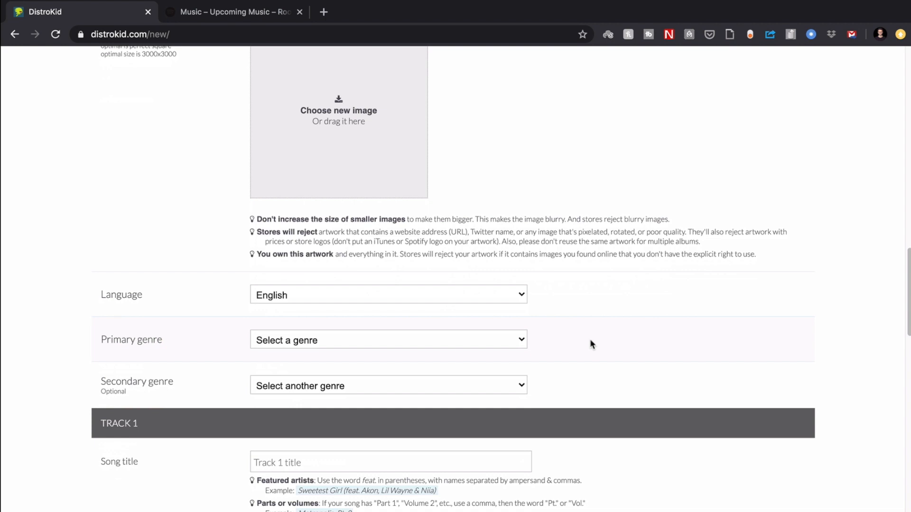
scroll(590, 340, "down", 2)
left_click(346, 302)
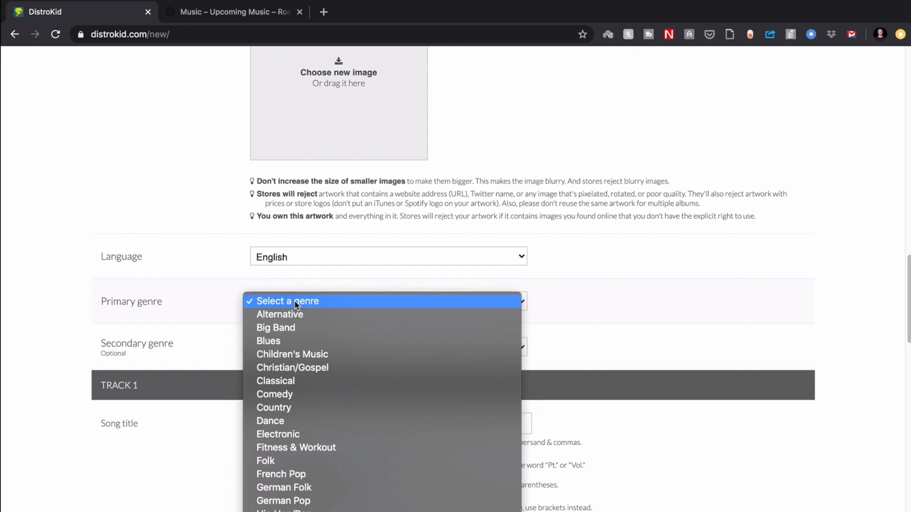
scroll(344, 334, "down", 3)
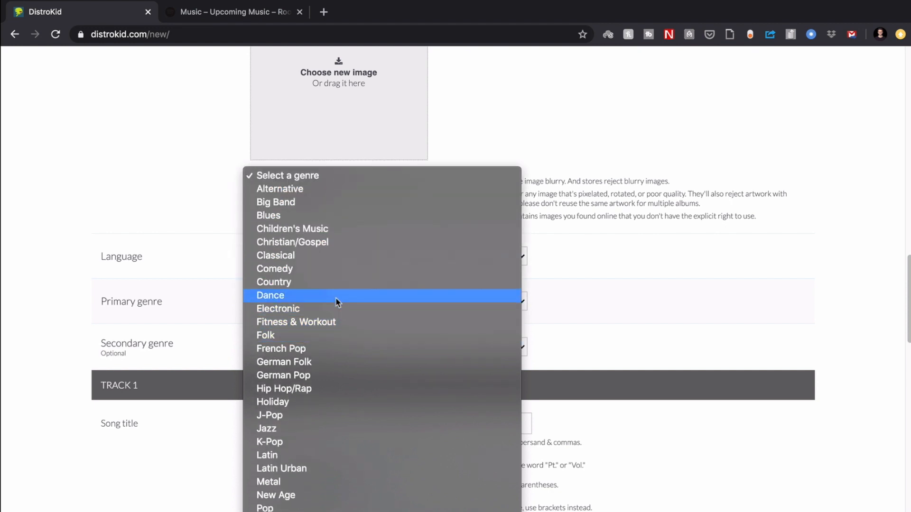
left_click(351, 354)
left_click(354, 356)
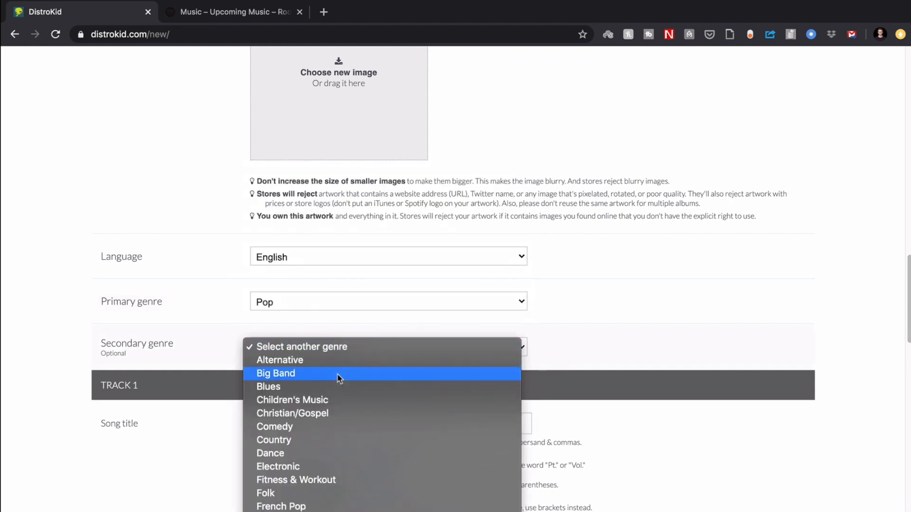
scroll(348, 474, "down", 5)
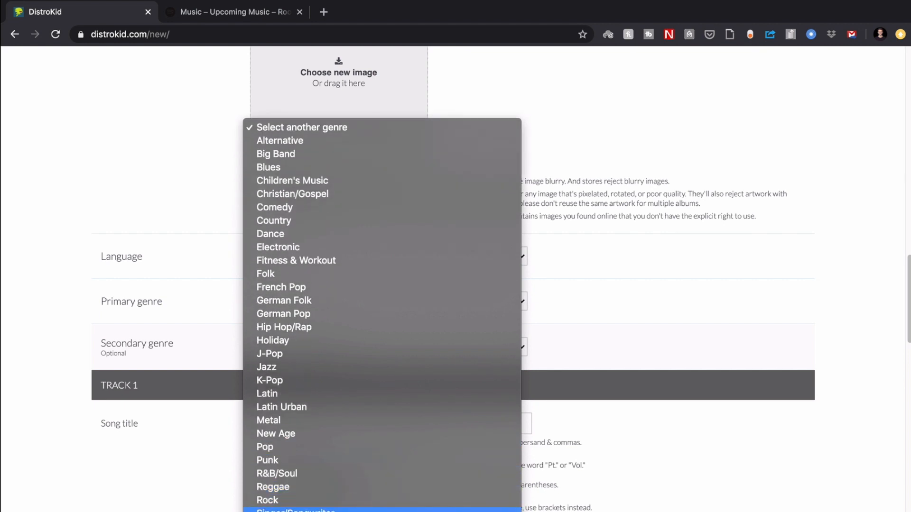
left_click(332, 510)
Step: Enter New Lovers (feat. Elisabeth Elektra) as the song title of track 1
scroll(185, 483, "down", 3)
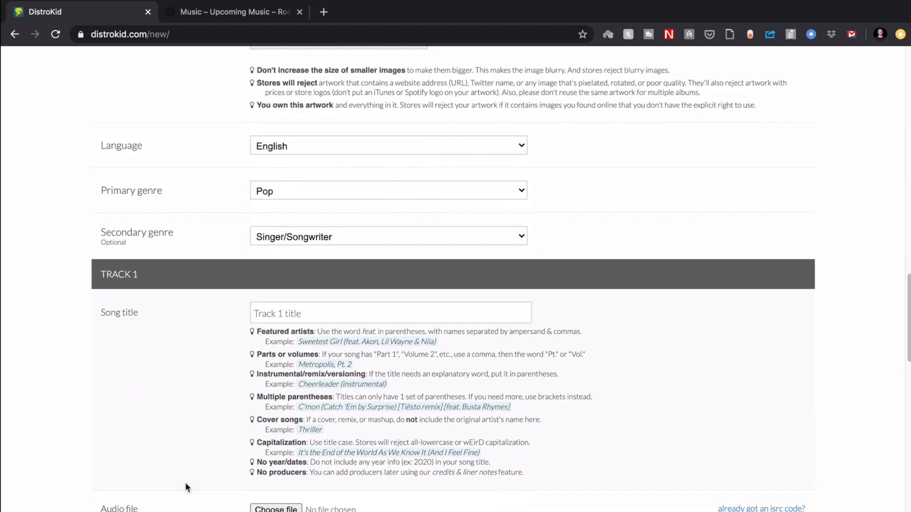
scroll(185, 484, "down", 2)
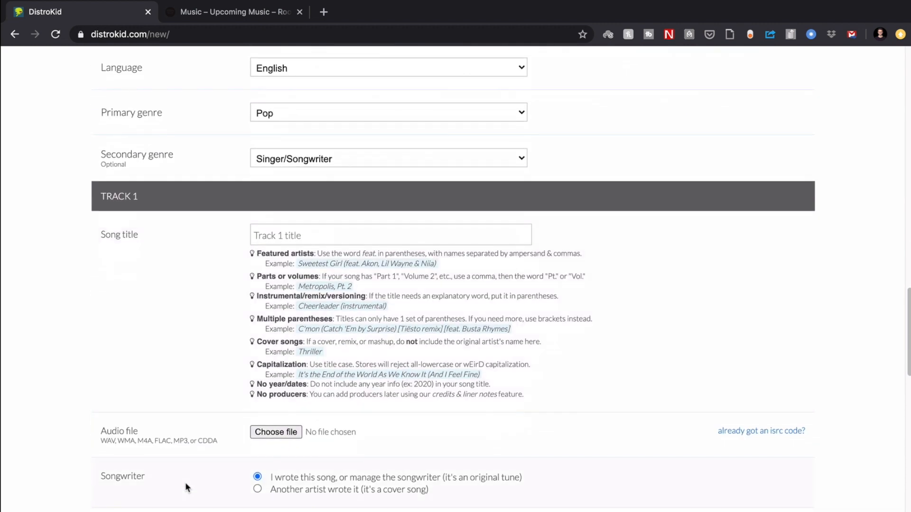
scroll(180, 371, "down", 2)
key("Tab")
type("New Li")
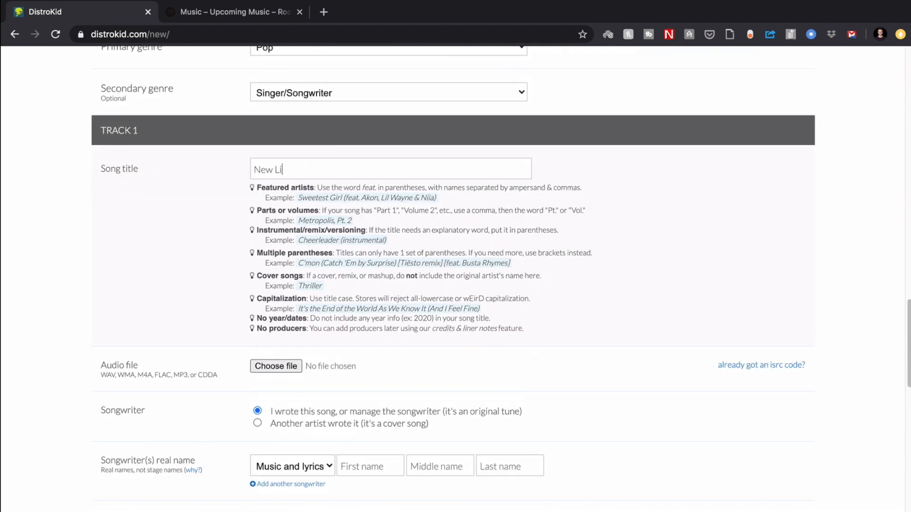
key("BackSpace")
type("overs")
type("(feat. Elisabeth Elektra)")
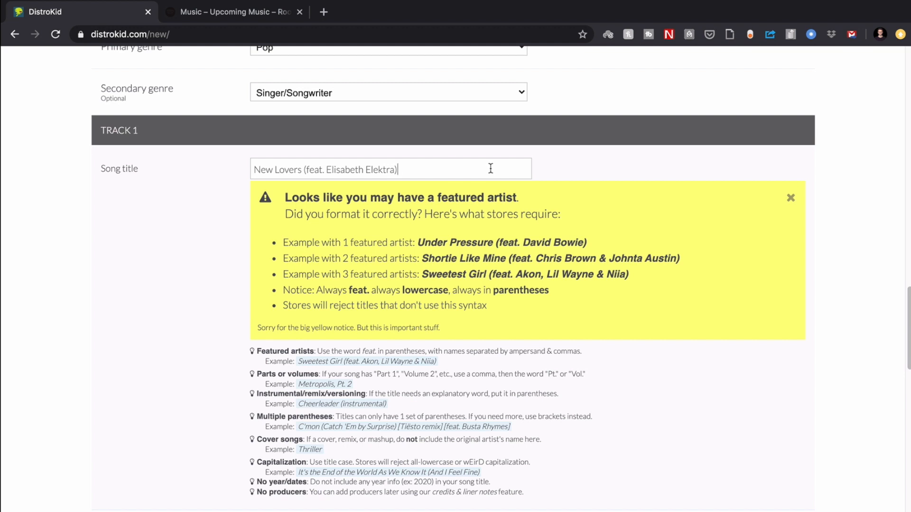
left_click(325, 169)
Step: Review the song title formatting rules and reveal the ISRC code field for track 1
scroll(414, 169, "down", 5)
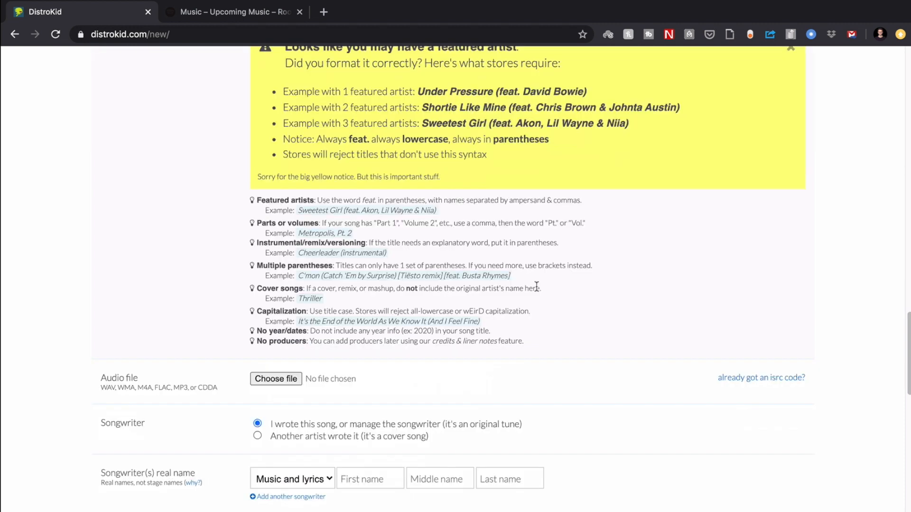
scroll(536, 286, "up", 5)
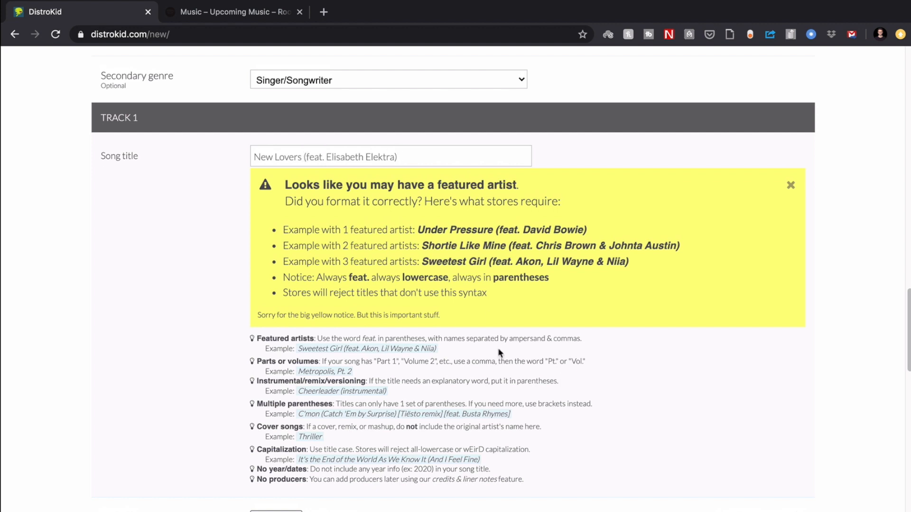
scroll(497, 349, "down", 3)
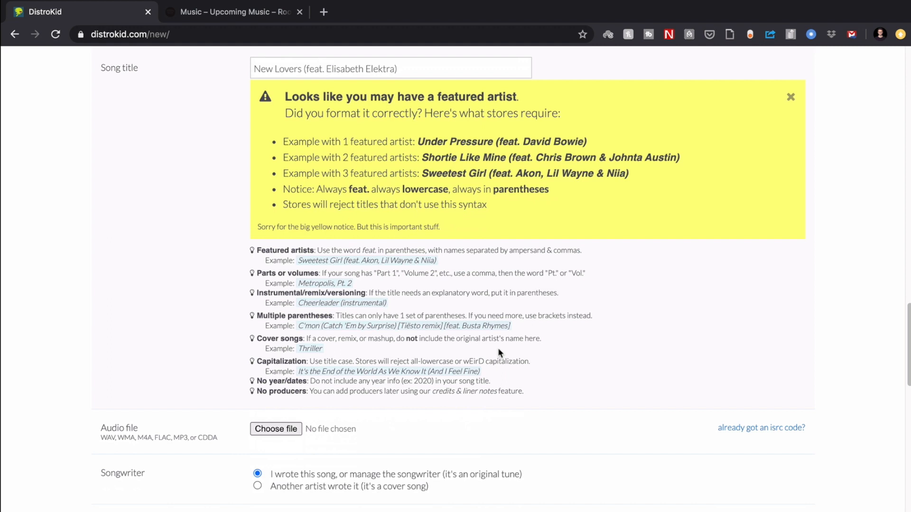
scroll(497, 348, "down", 6)
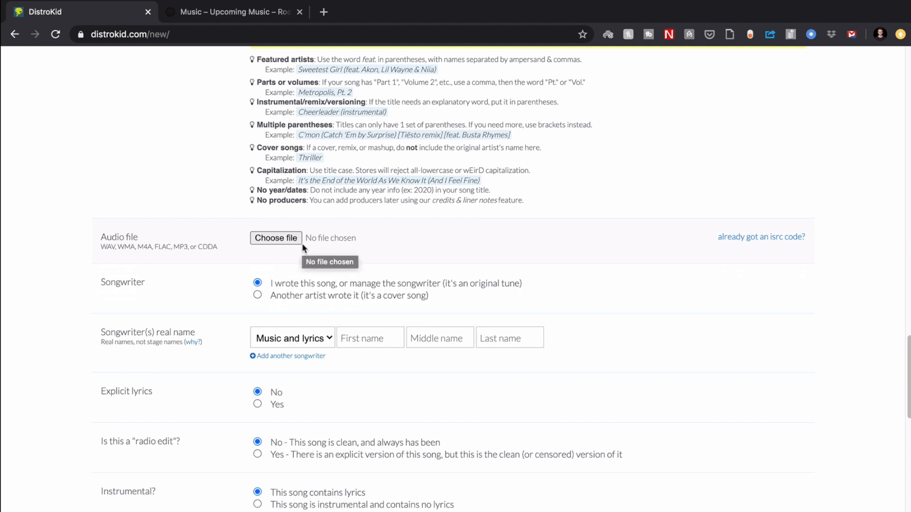
left_click(735, 237)
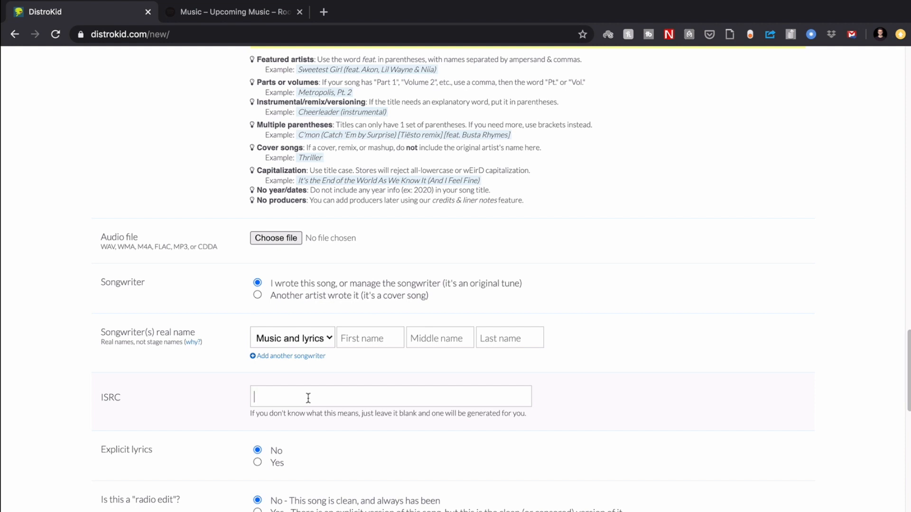
Step: Examine the first and last name fields for the songwriter's real name, leaving them blank
scroll(189, 297, "down", 2)
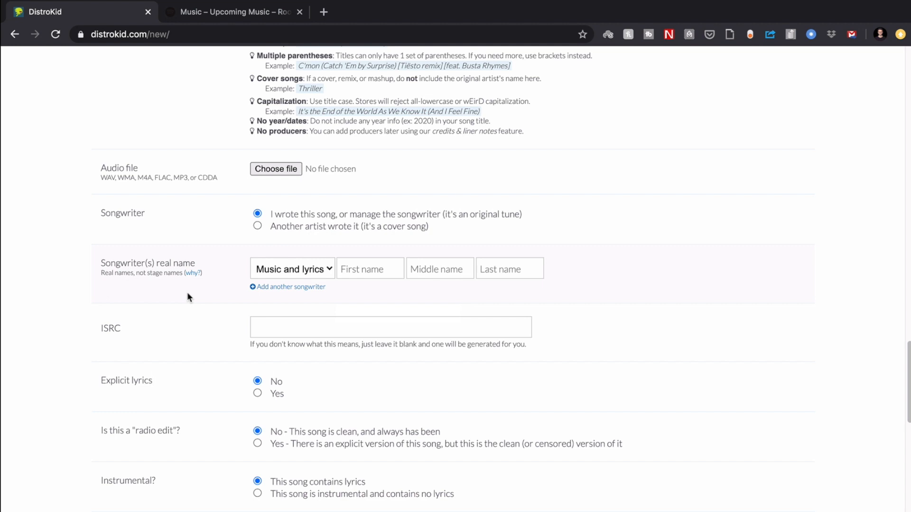
left_click(366, 273)
left_click(506, 268)
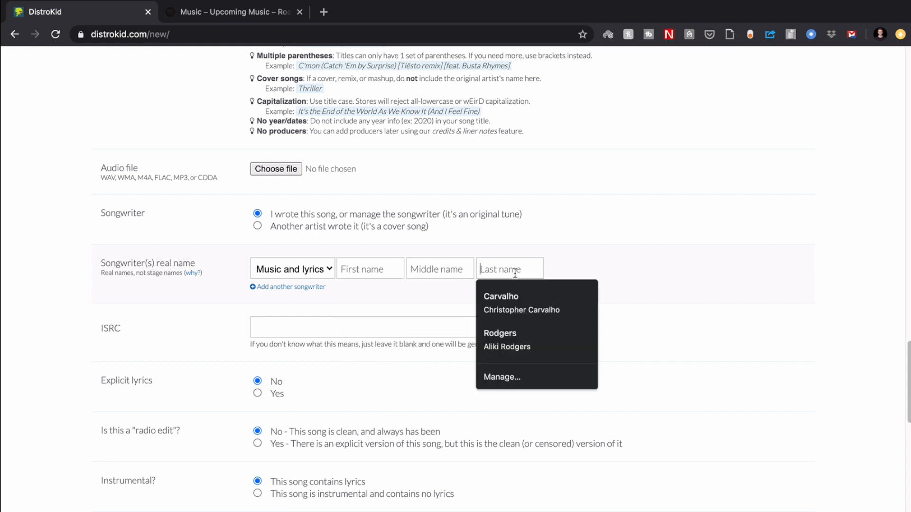
left_click(612, 259)
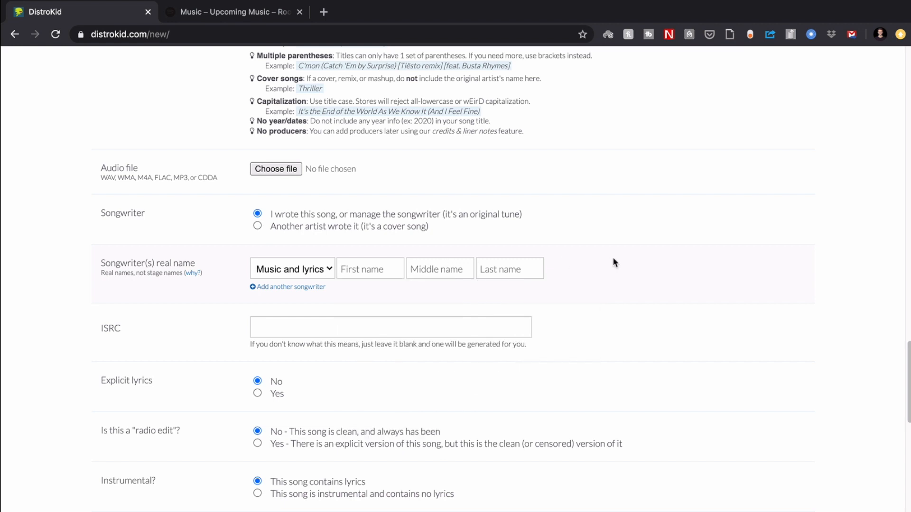
Step: Set the preview clip start time option to specify when the good part starts
scroll(613, 258, "down", 4)
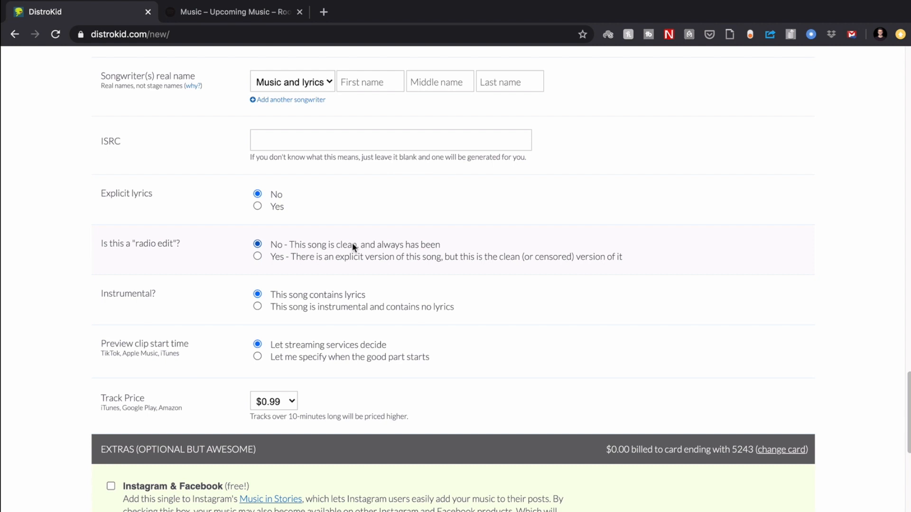
scroll(412, 305, "down", 3)
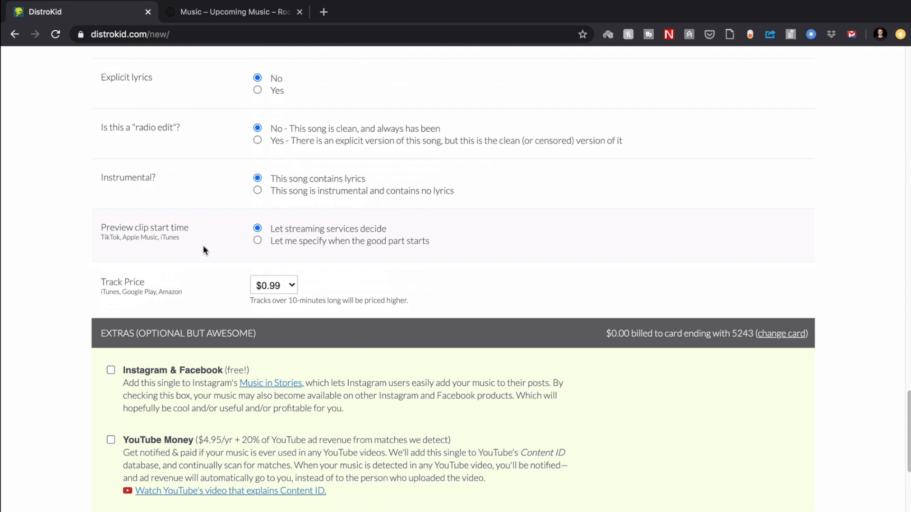
left_click(258, 240)
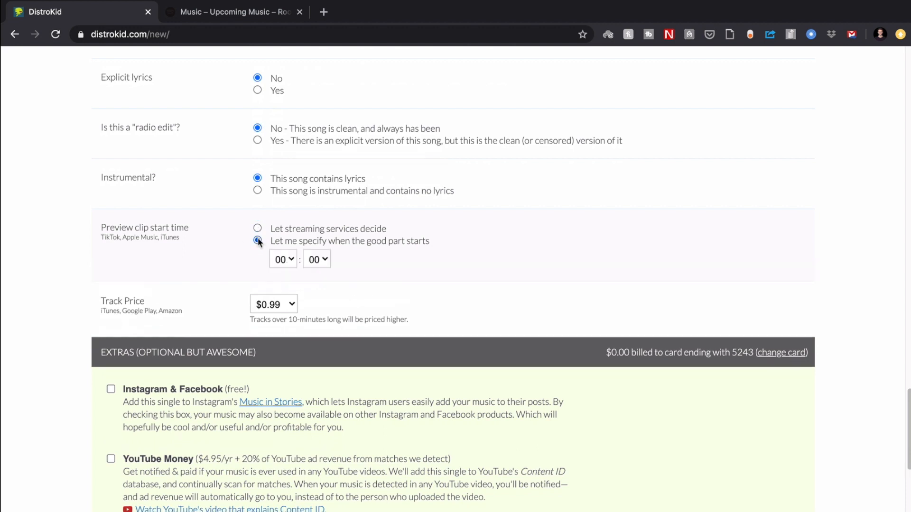
Step: Check the available prices for the track, keeping $0.99 selected
scroll(293, 254, "down", 1)
left_click(292, 254)
left_click(285, 249)
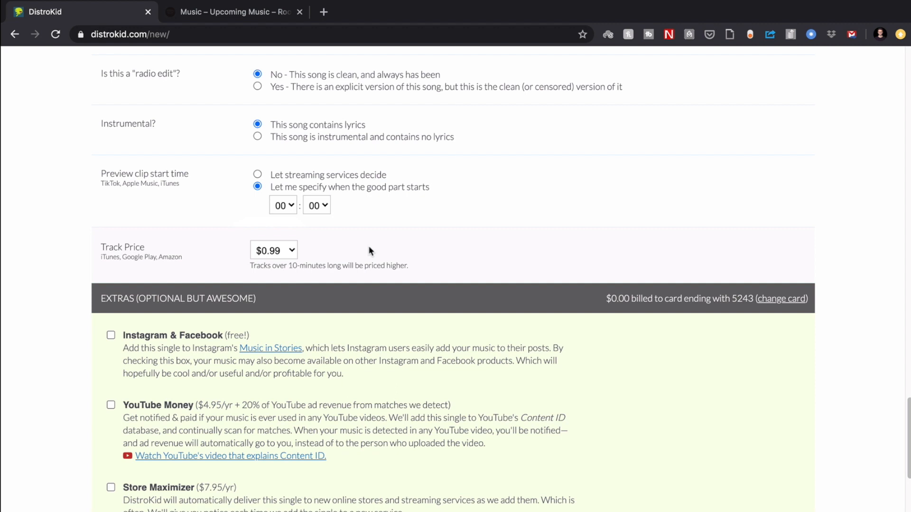
Step: Add the optional Instagram & Facebook and YouTube Money extras to the single
scroll(418, 249, "down", 3)
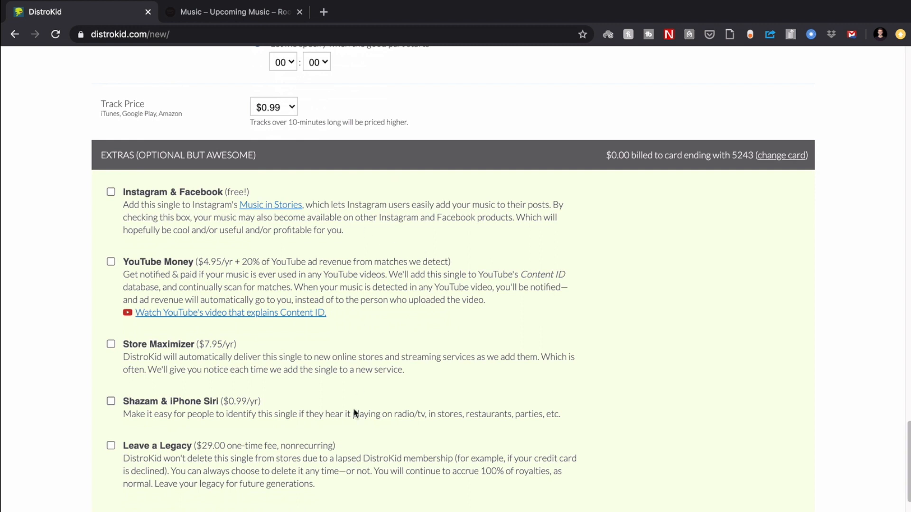
left_click(111, 191)
scroll(158, 216, "up", 1)
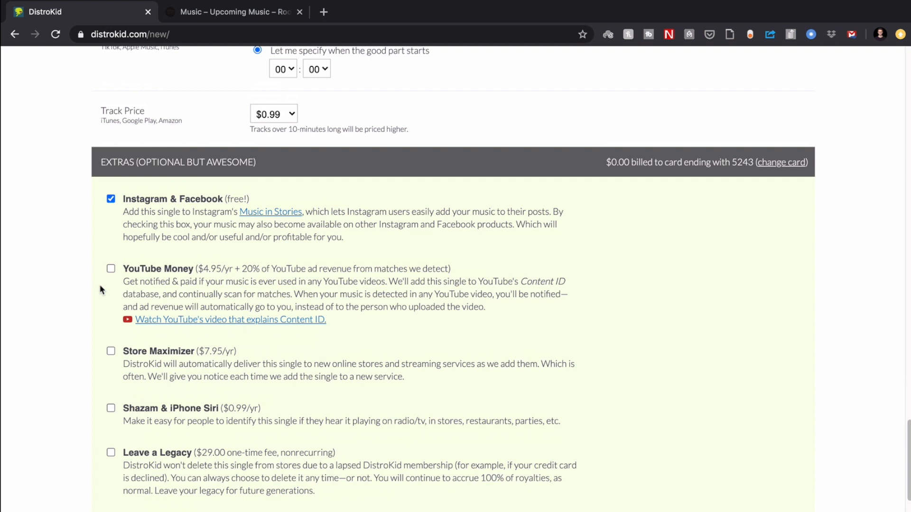
left_click(110, 269)
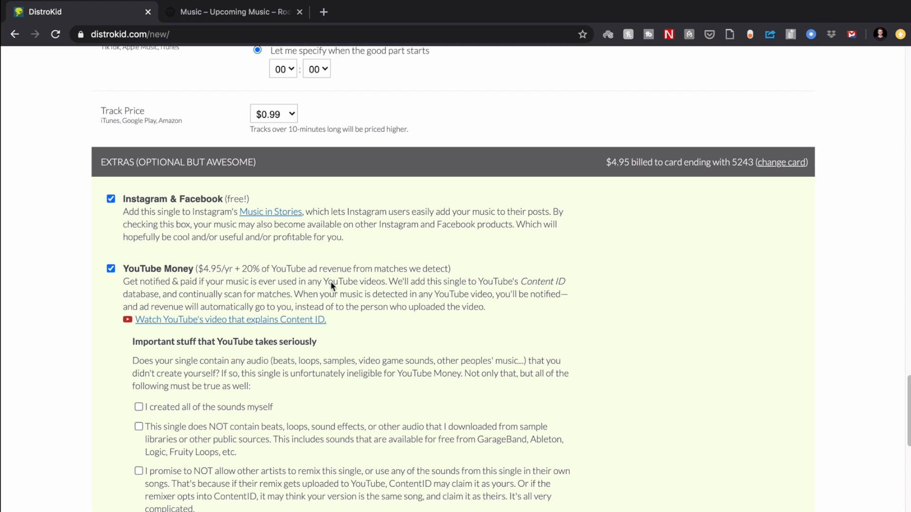
Step: Examine the YouTube Money eligibility statements and the question about who wrote the music
scroll(331, 285, "down", 2)
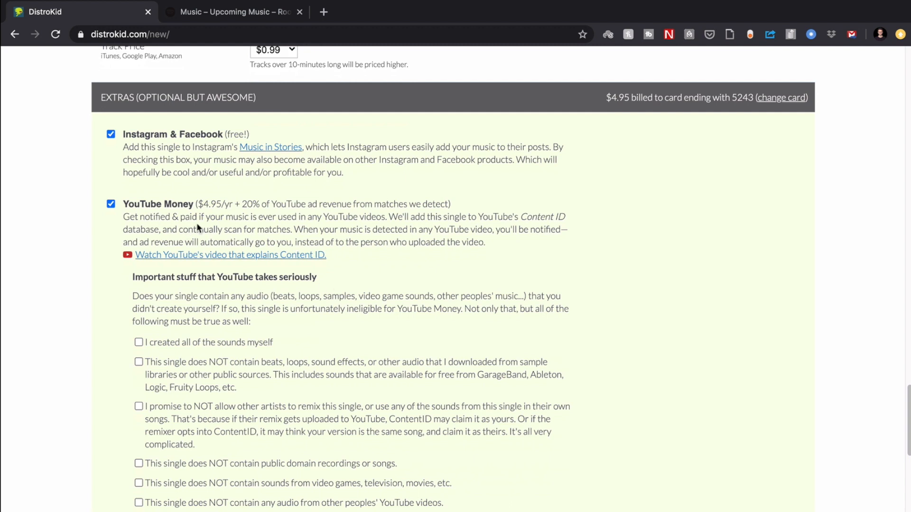
scroll(341, 360, "down", 1)
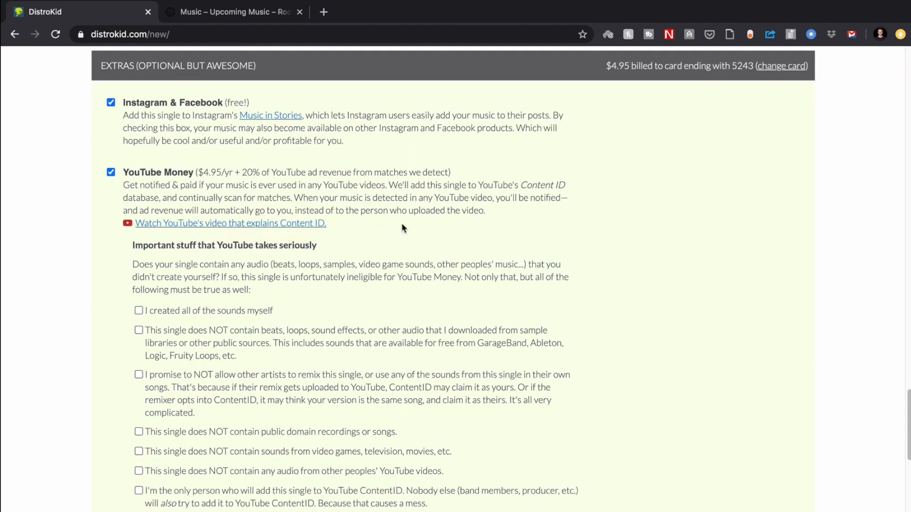
scroll(403, 228, "down", 2)
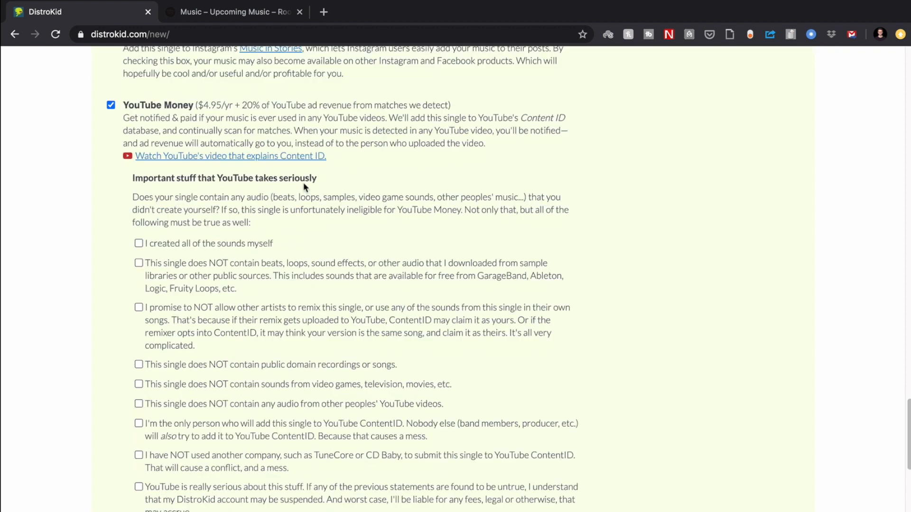
scroll(324, 301, "down", 2)
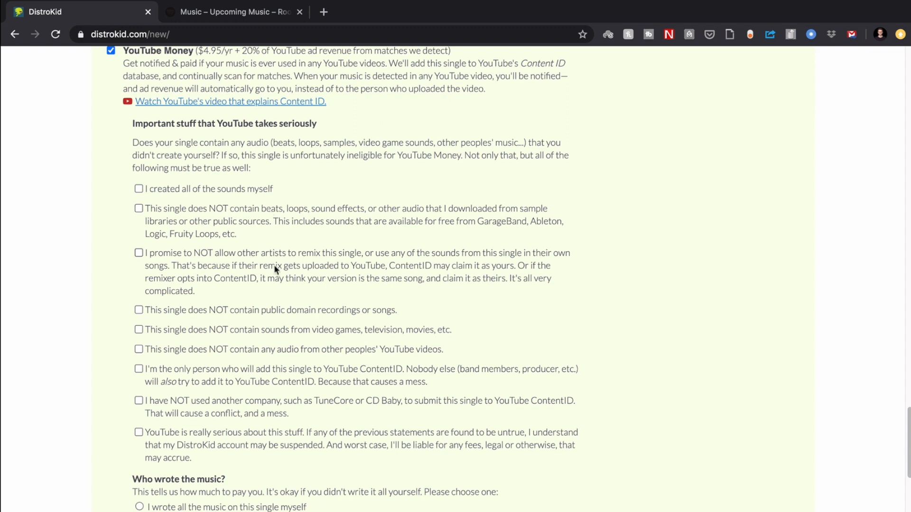
scroll(274, 265, "down", 2)
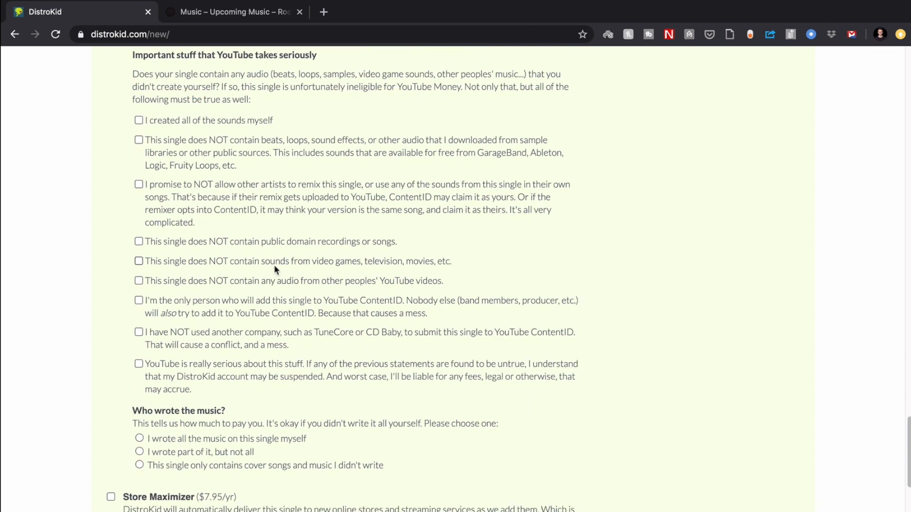
scroll(275, 265, "up", 1)
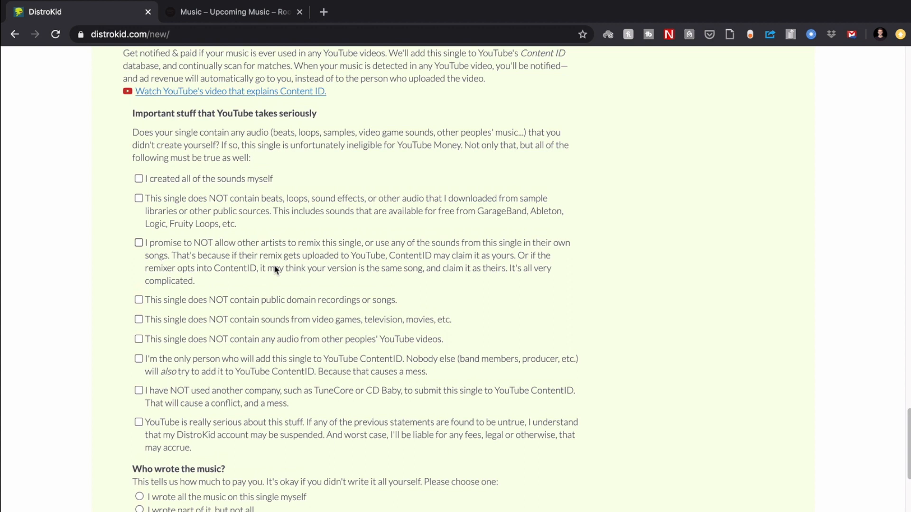
scroll(275, 269, "down", 4)
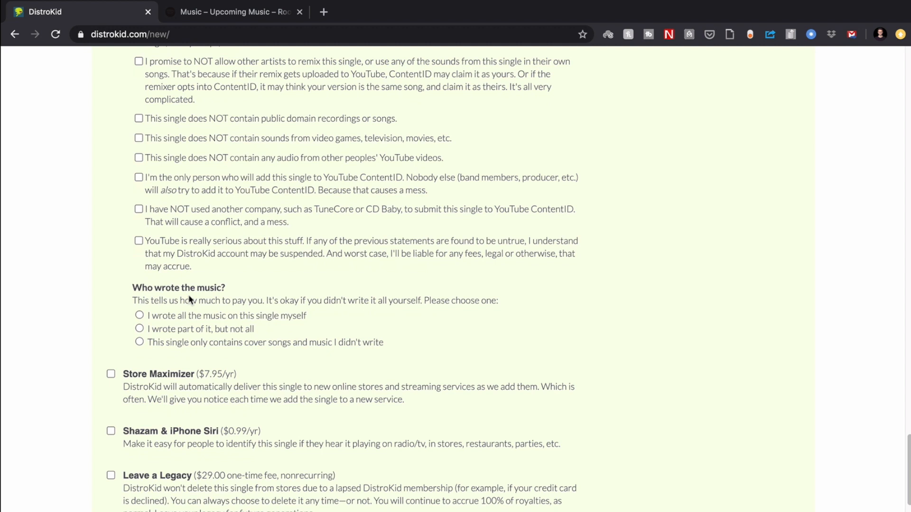
Step: Add the optional Shazam & iPhone Siri and Leave a Legacy extras to the single
scroll(188, 300, "down", 3)
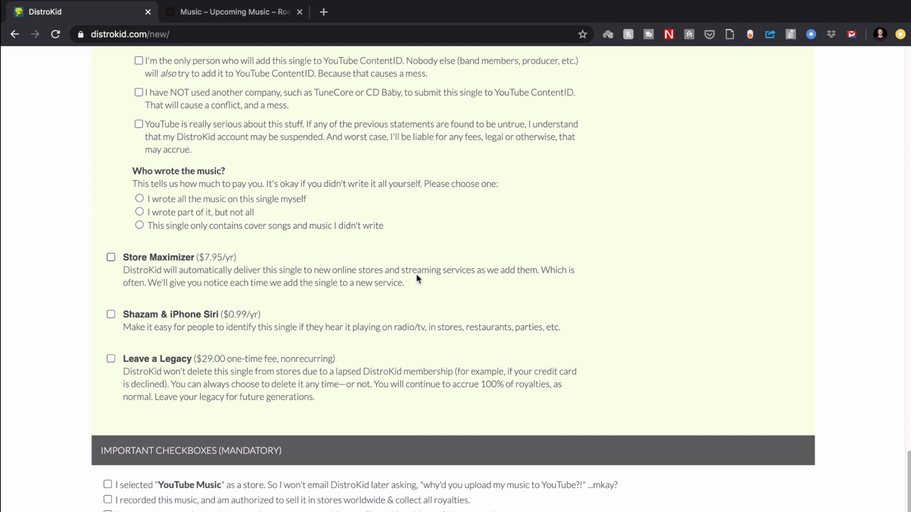
left_click(111, 314)
scroll(179, 324, "down", 2)
left_click(110, 295)
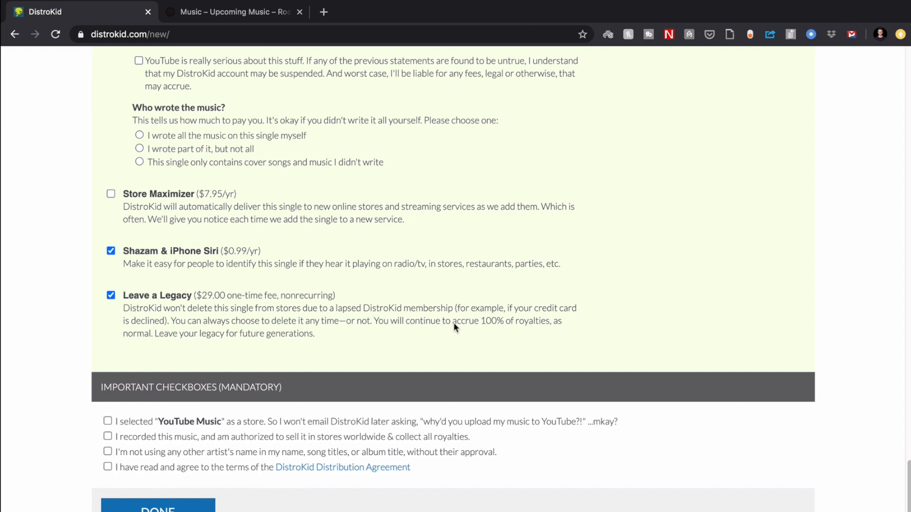
Step: Examine the mandatory confirmation checkboxes at the end of the upload form
scroll(453, 322, "down", 2)
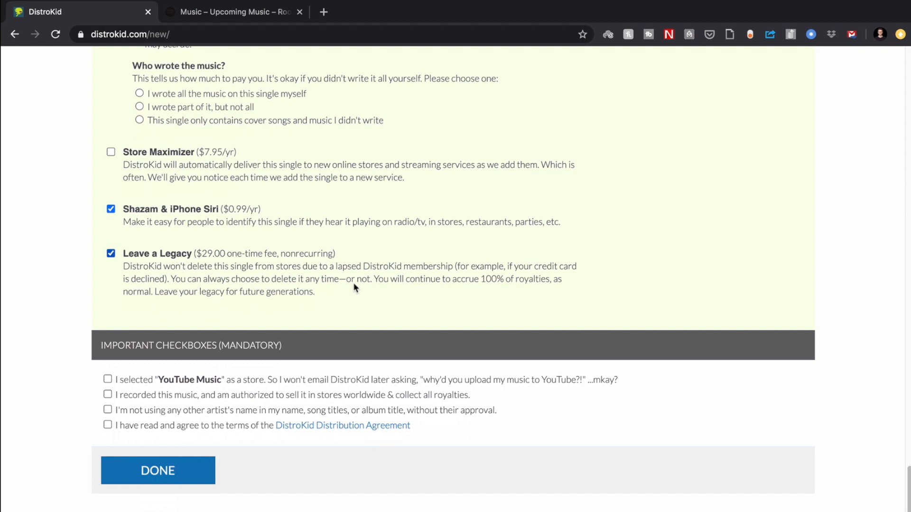
scroll(353, 282, "down", 6)
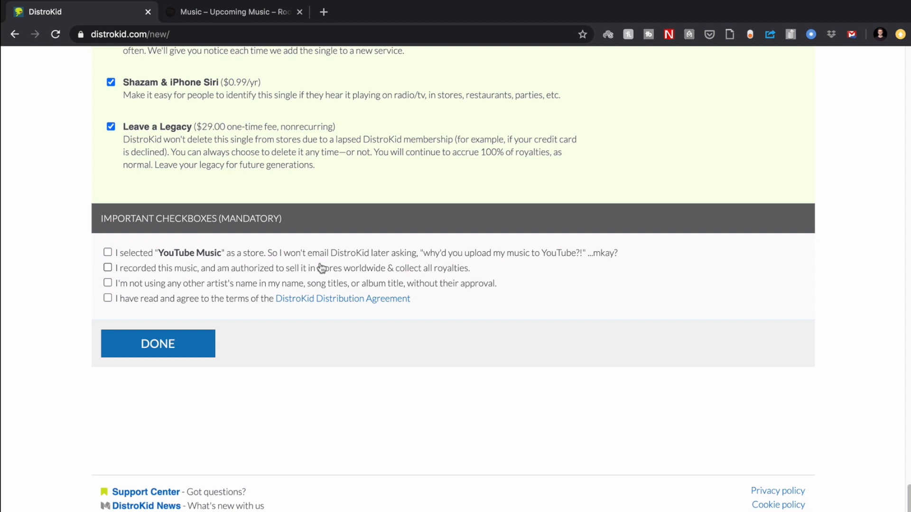
scroll(321, 367, "down", 2)
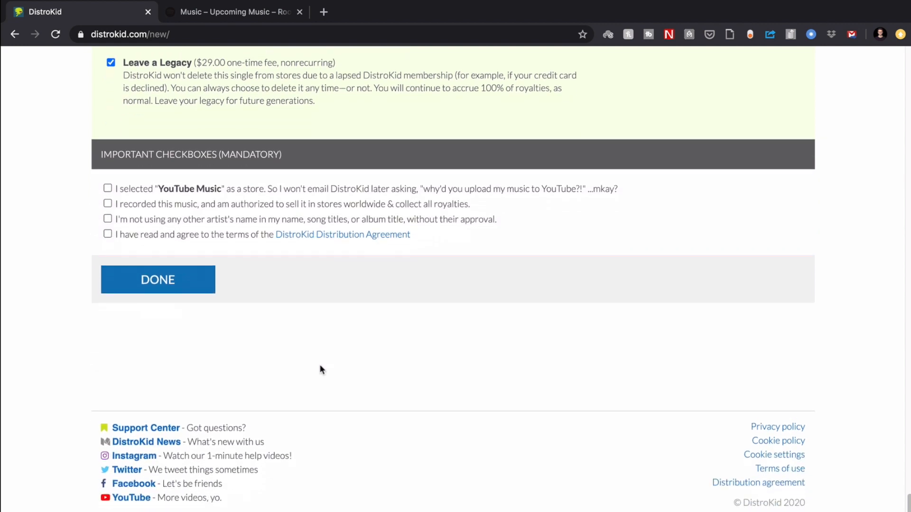